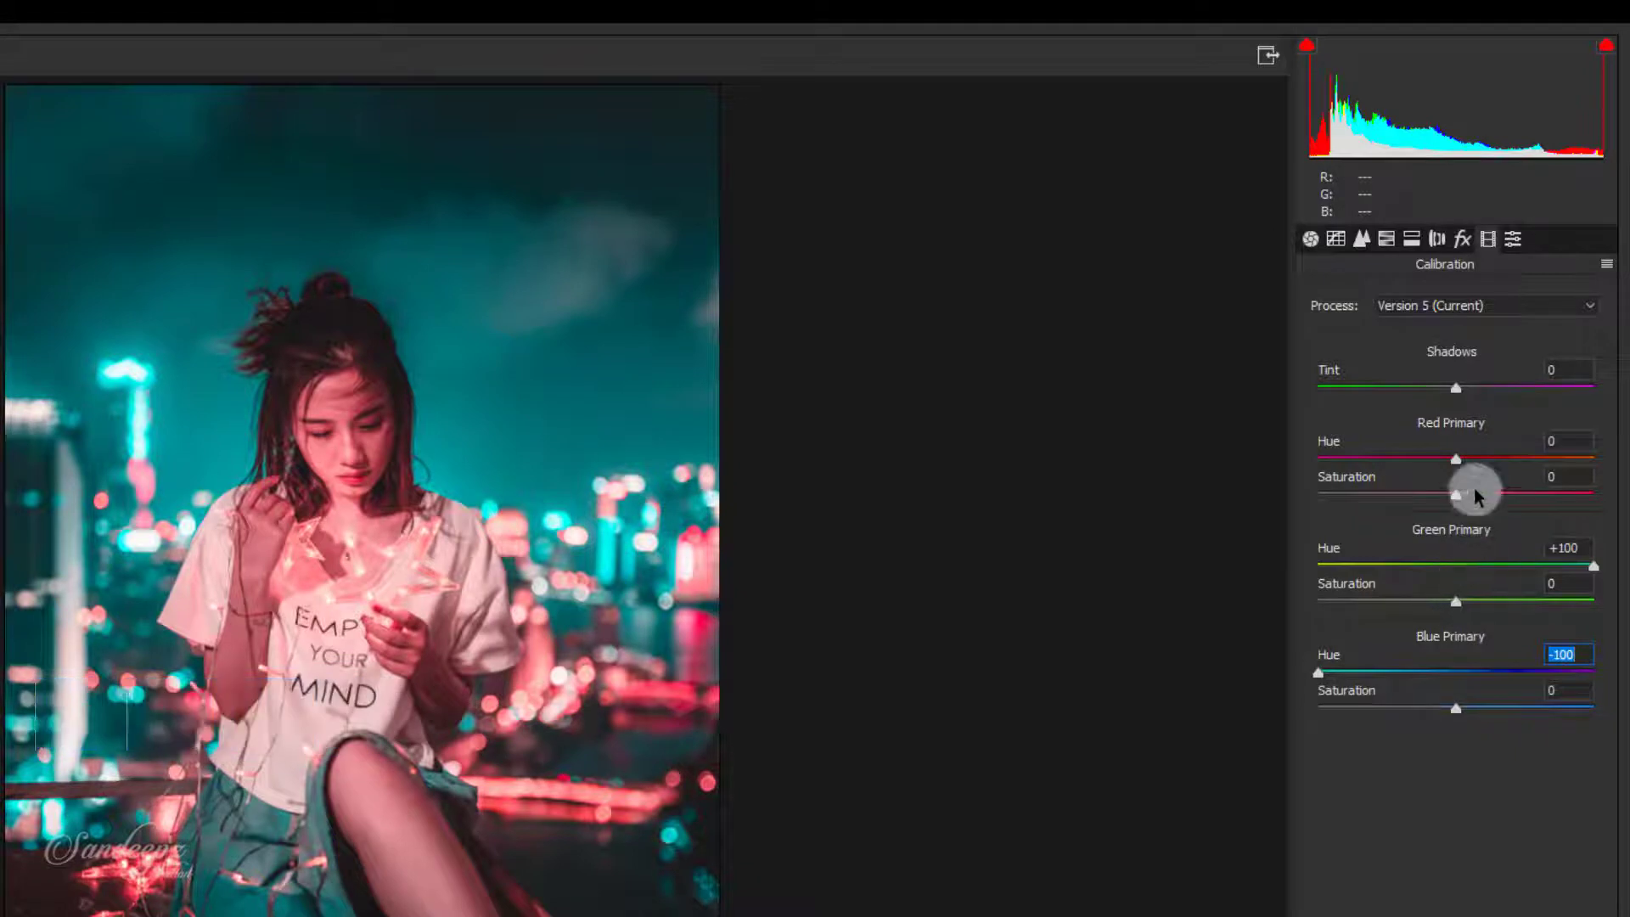
Set the calibration saturation to -17 for Red Primary, -15 for Green Primary and +12 for Blue Primary
left_click_drag(1454, 501, 1435, 501)
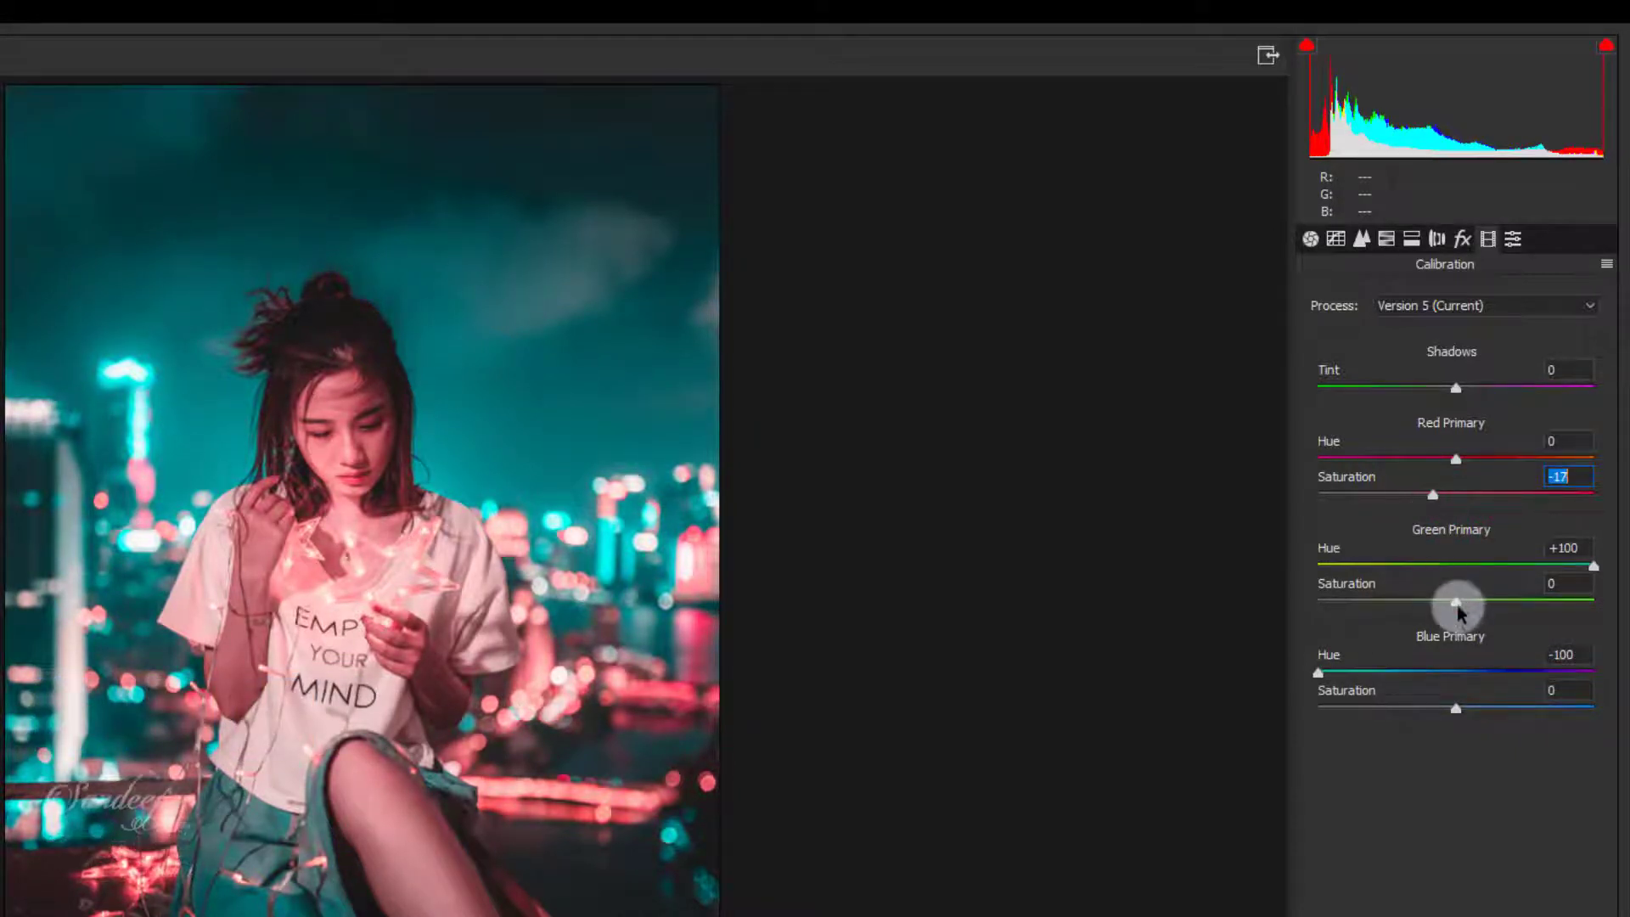
left_click_drag(1456, 601, 1441, 605)
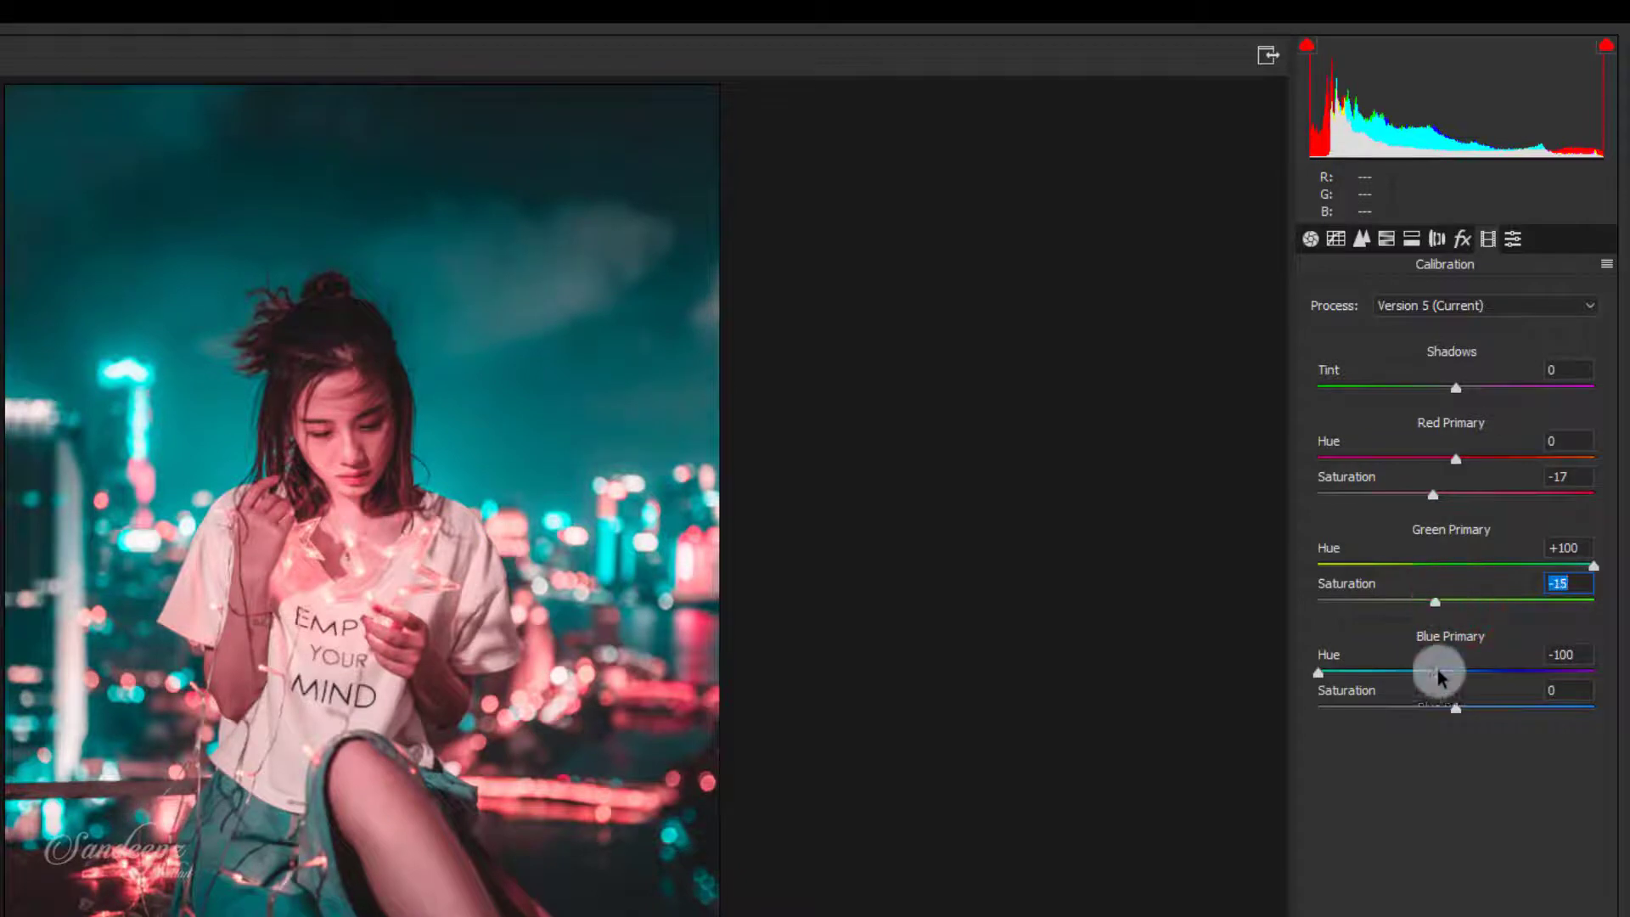
left_click_drag(1456, 707, 1474, 715)
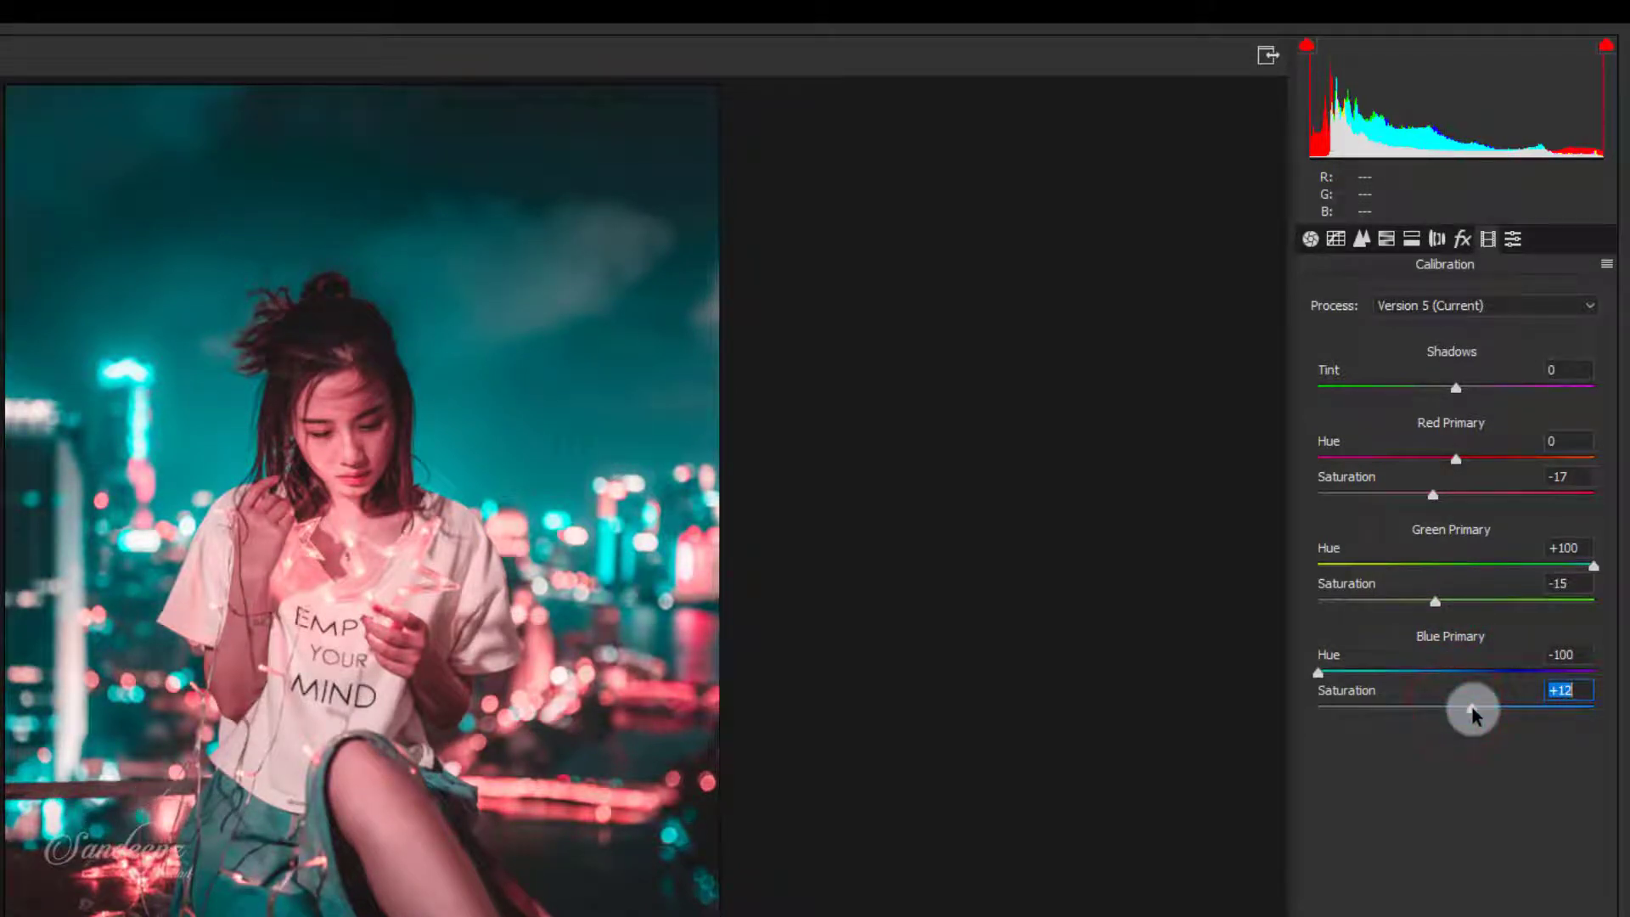
Adjust the photo's white balance in the basic adjustments to Temperature -17 and Tint +17
left_click(1310, 241)
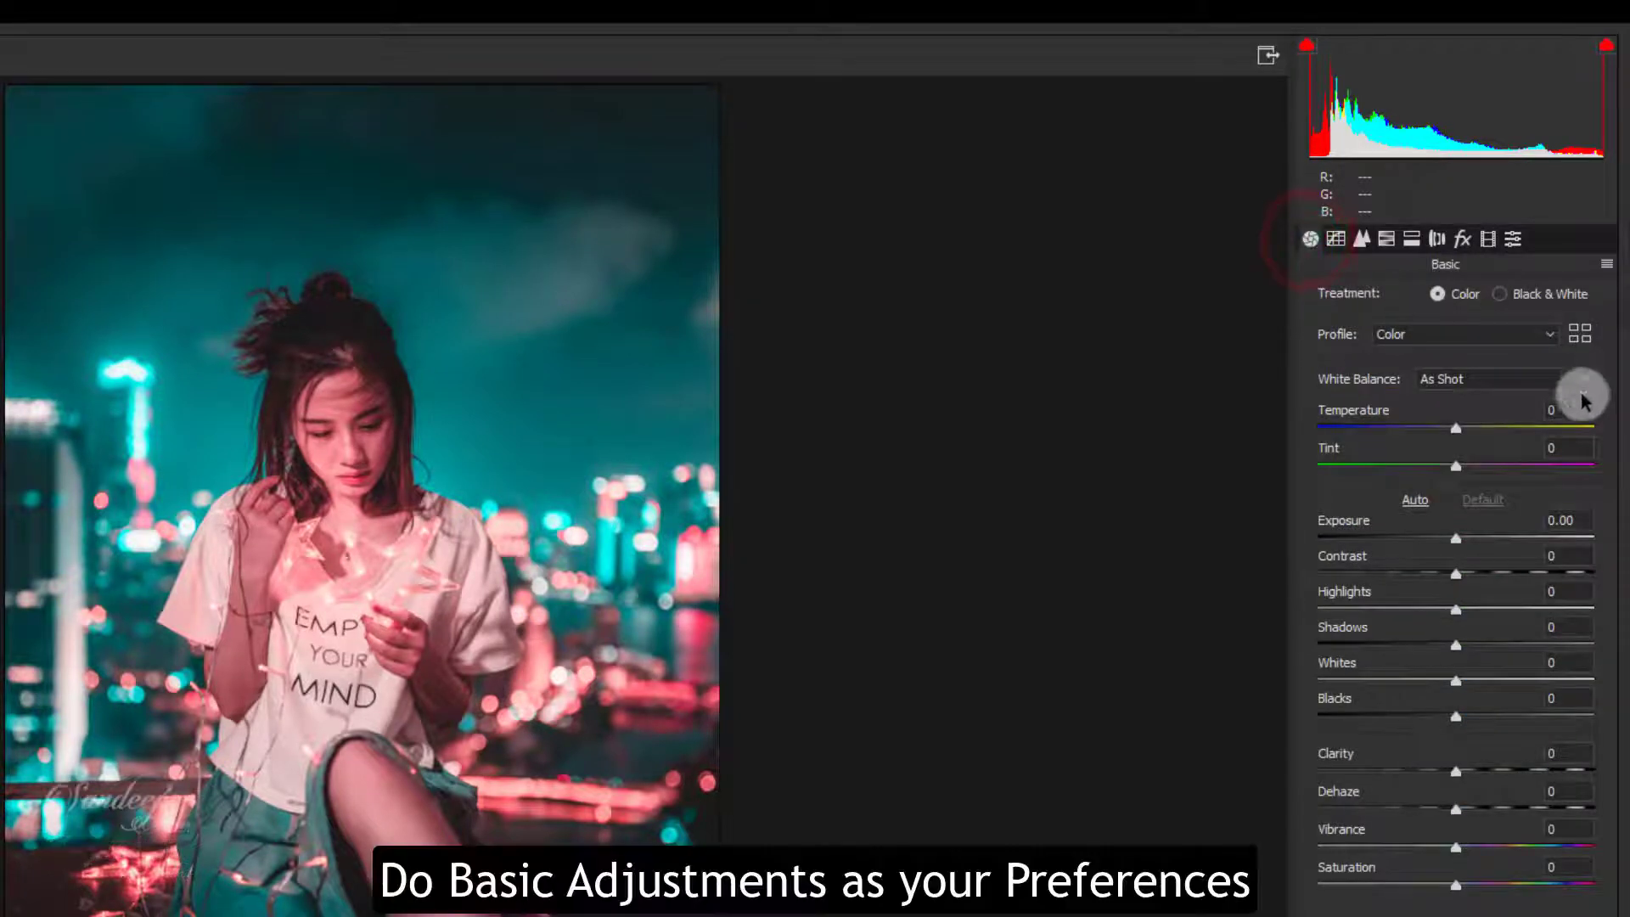
type("-")
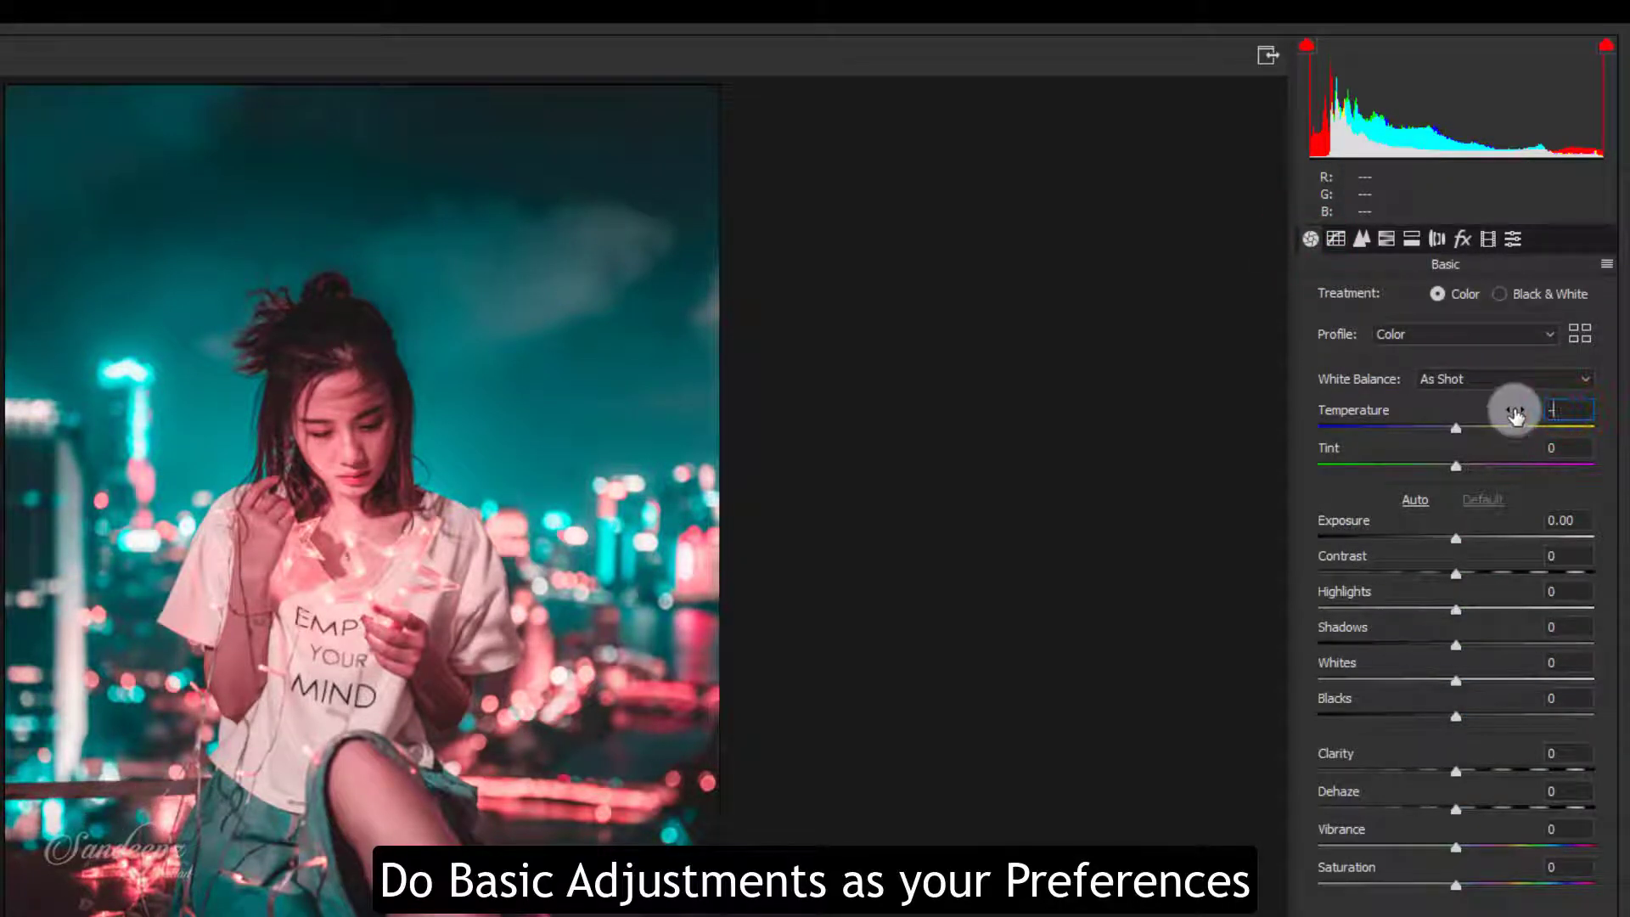
type("17")
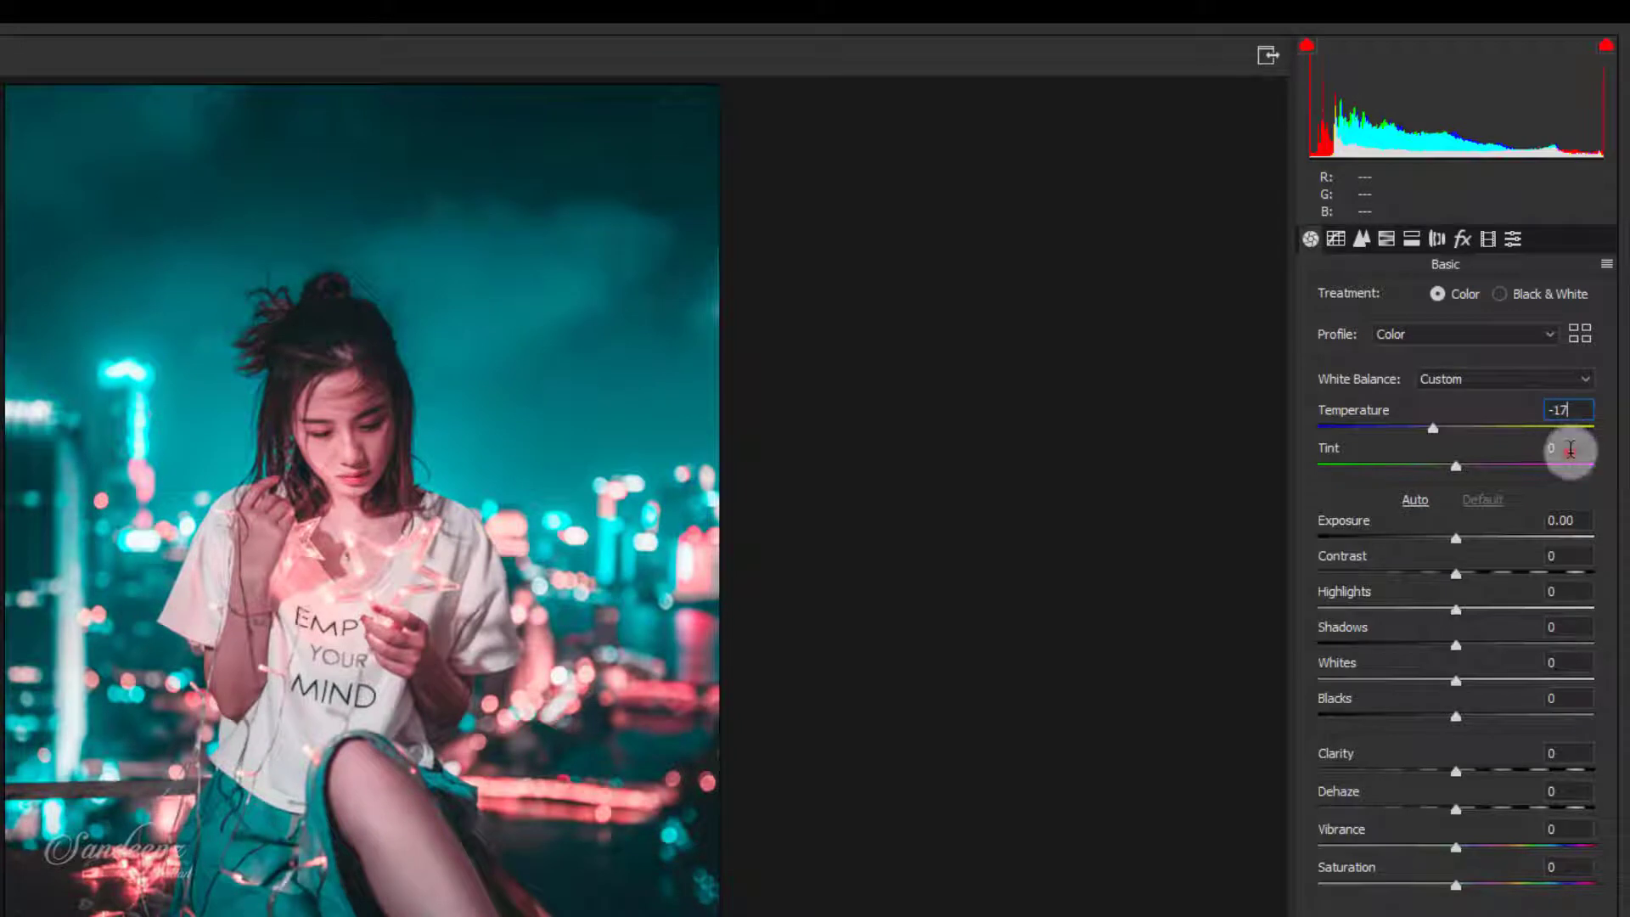
left_click(1571, 450)
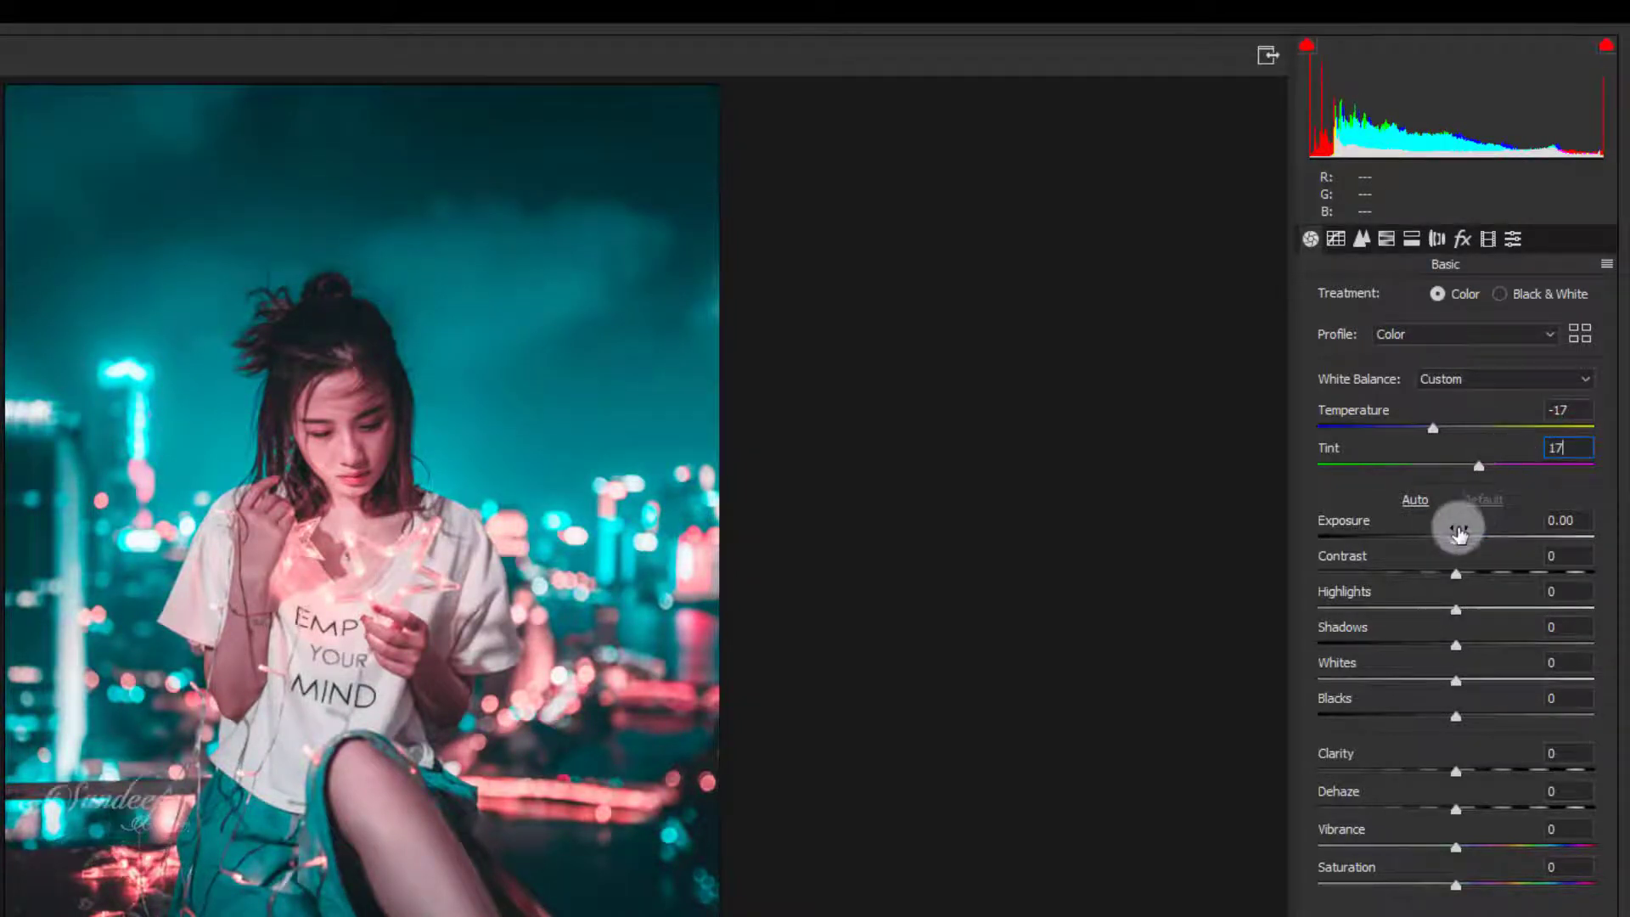
Set Exposure +0.25, Contrast +19, Highlights -27, Shadows +23, Whites and Blacks -18, Clarity +21, Vibrance +20 and Saturation +11 in the basic adjustments
left_click_drag(1457, 537, 1194, 600)
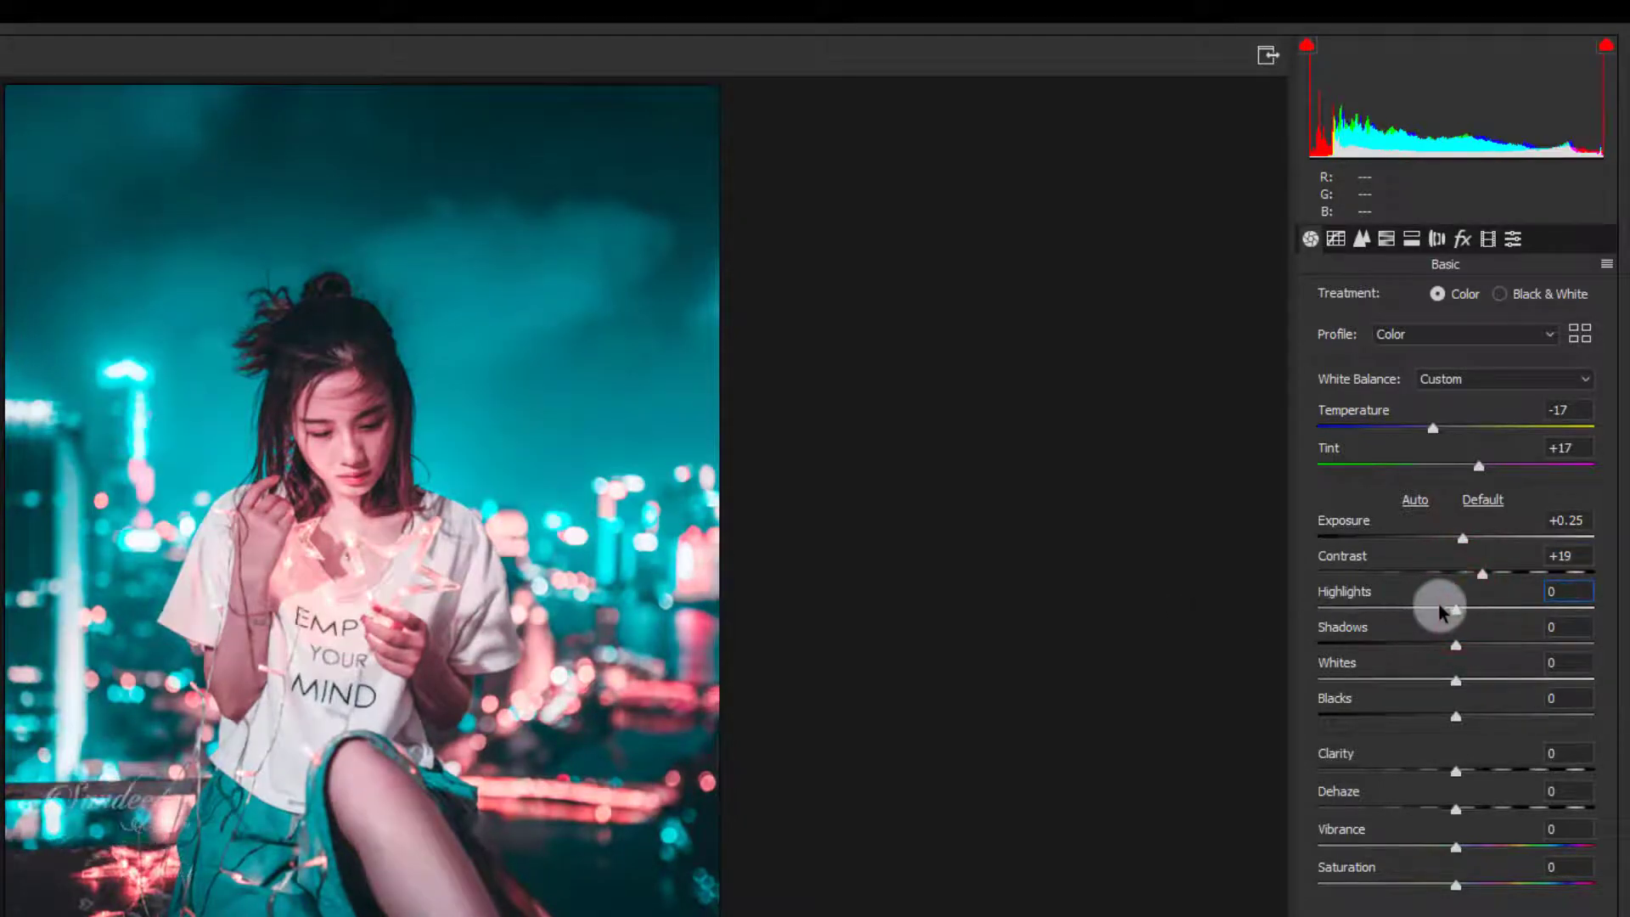
left_click_drag(1455, 608, 1483, 779)
left_click(1459, 642)
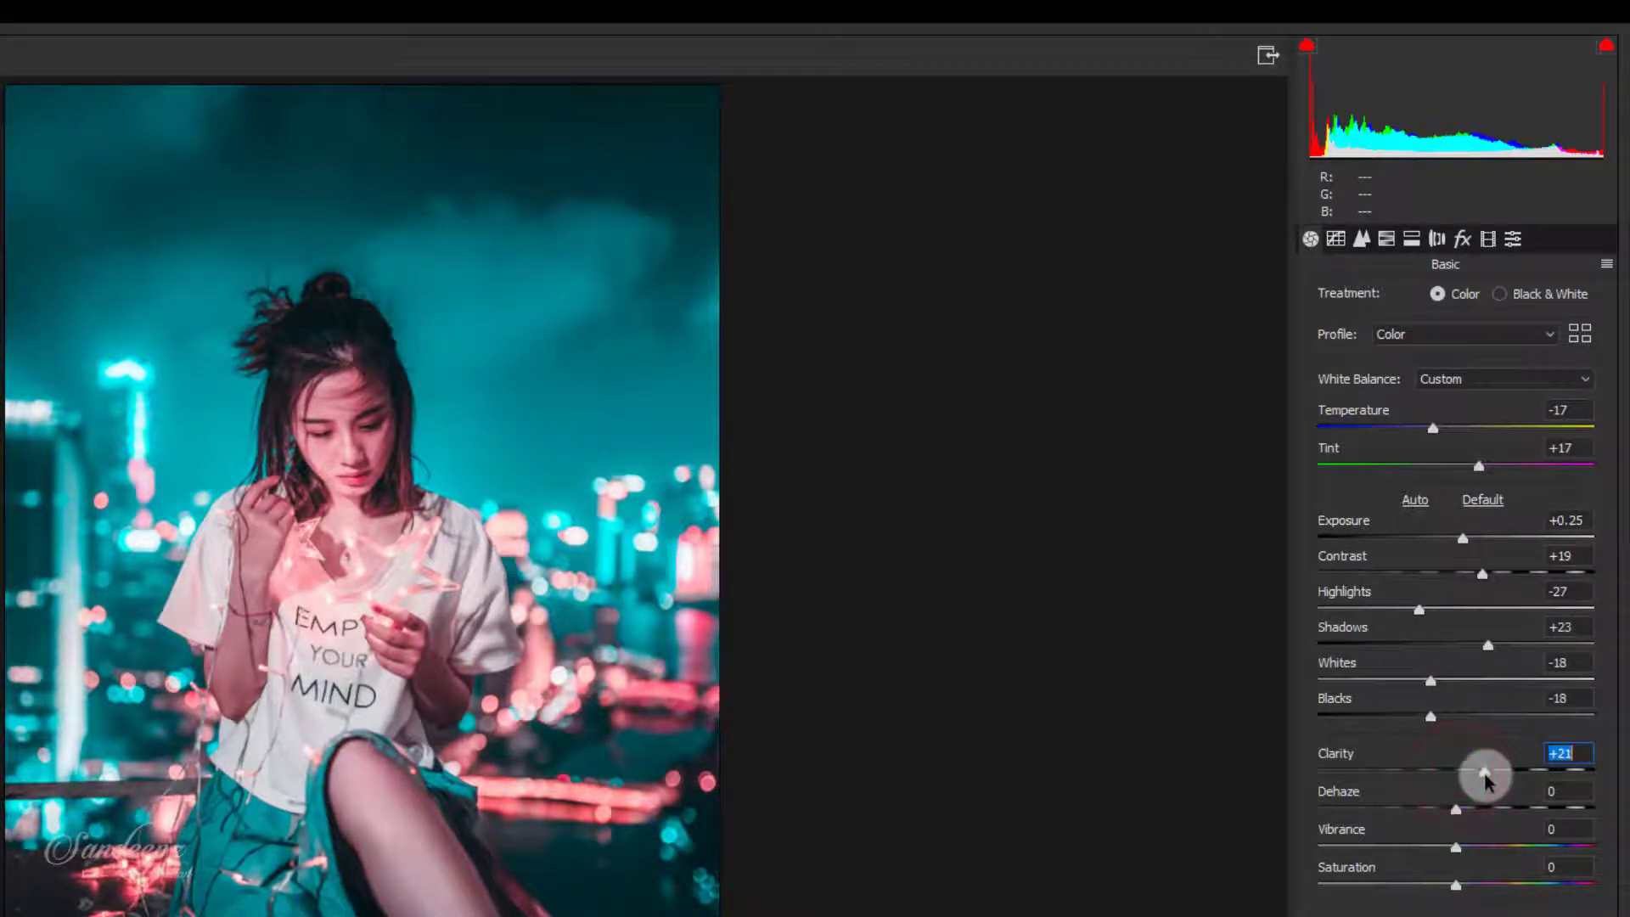
left_click_drag(1461, 854, 1466, 886)
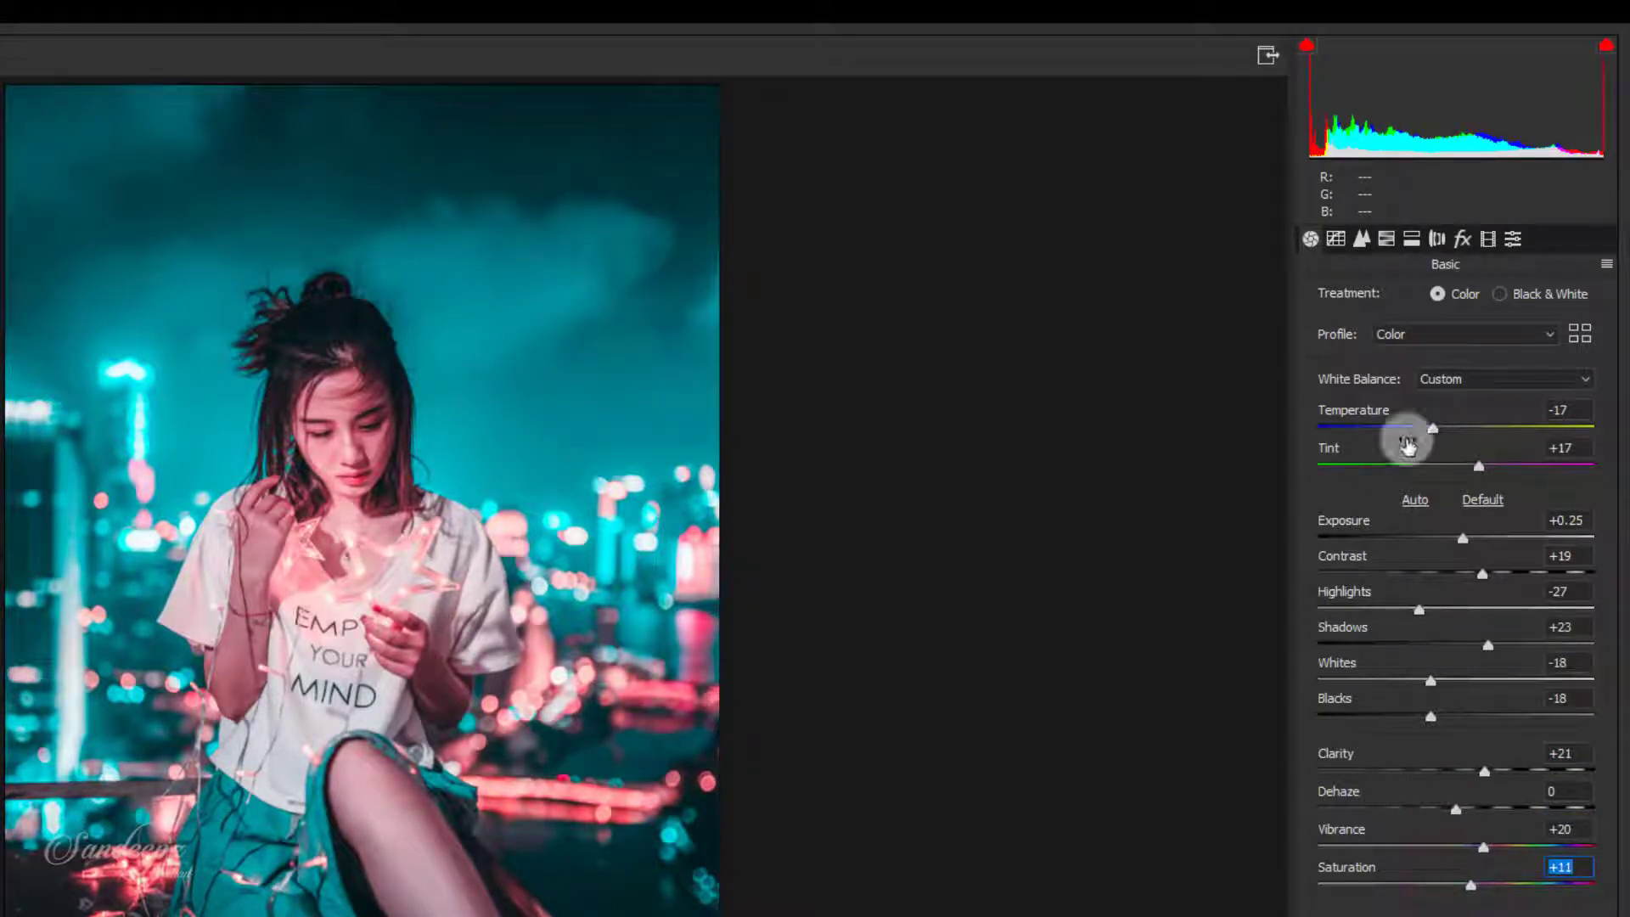
Fade the blacks on the RGB tone curve by lifting the black point to output 33 and adding a point at input 94, output 91
left_click(1338, 238)
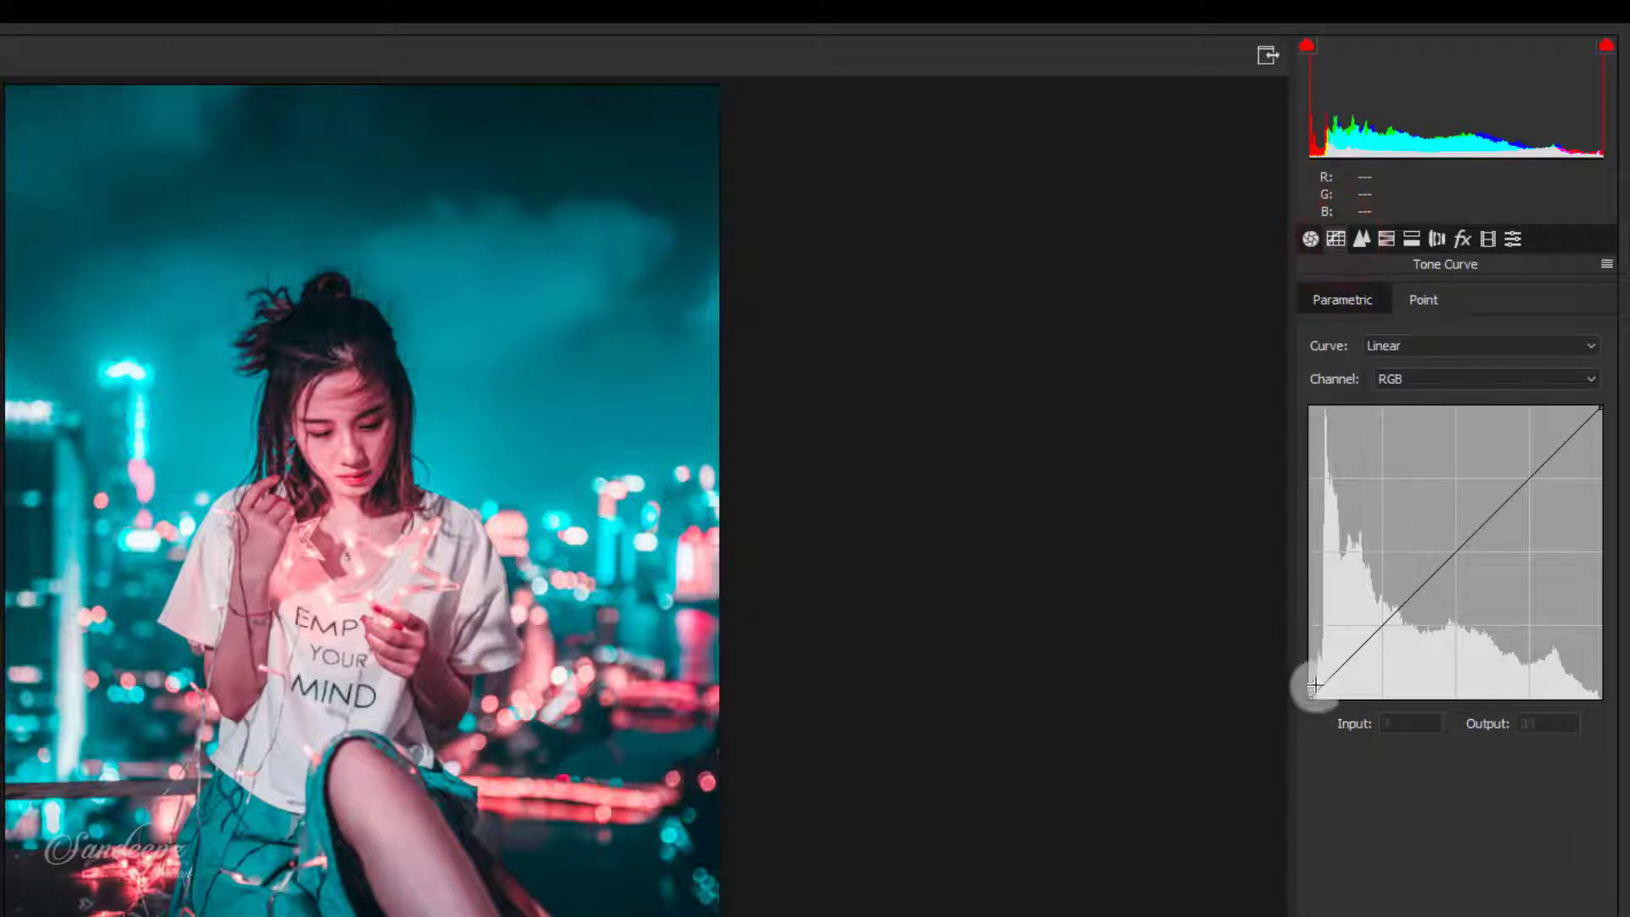
left_click_drag(1312, 698, 1288, 666)
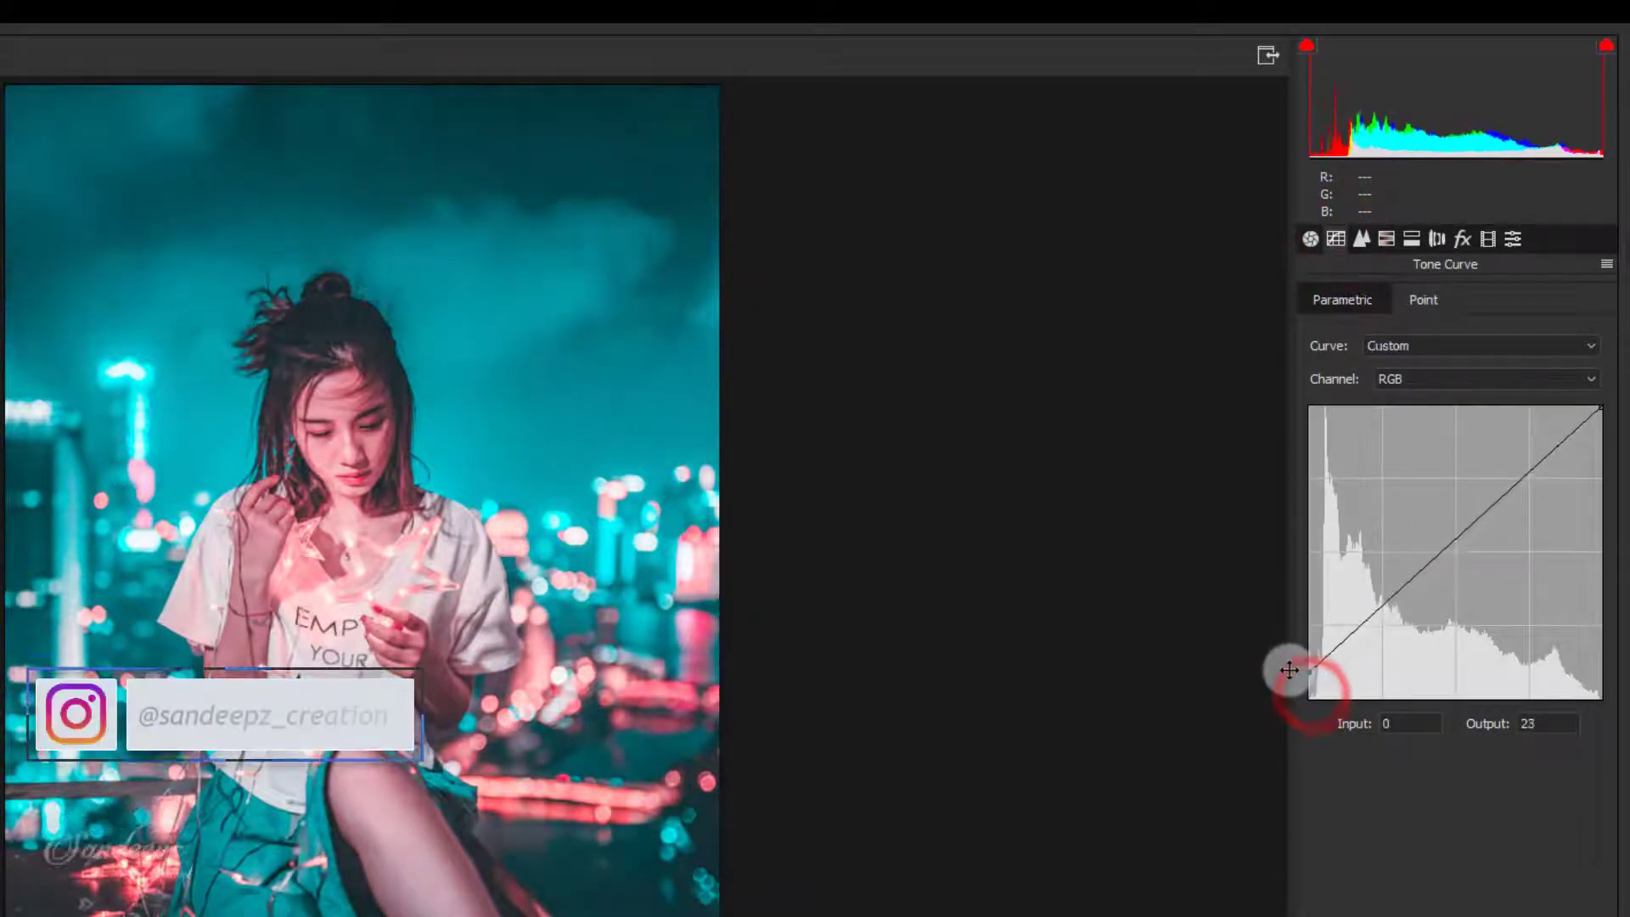
left_click(1410, 583)
left_click_drag(1409, 582, 1417, 593)
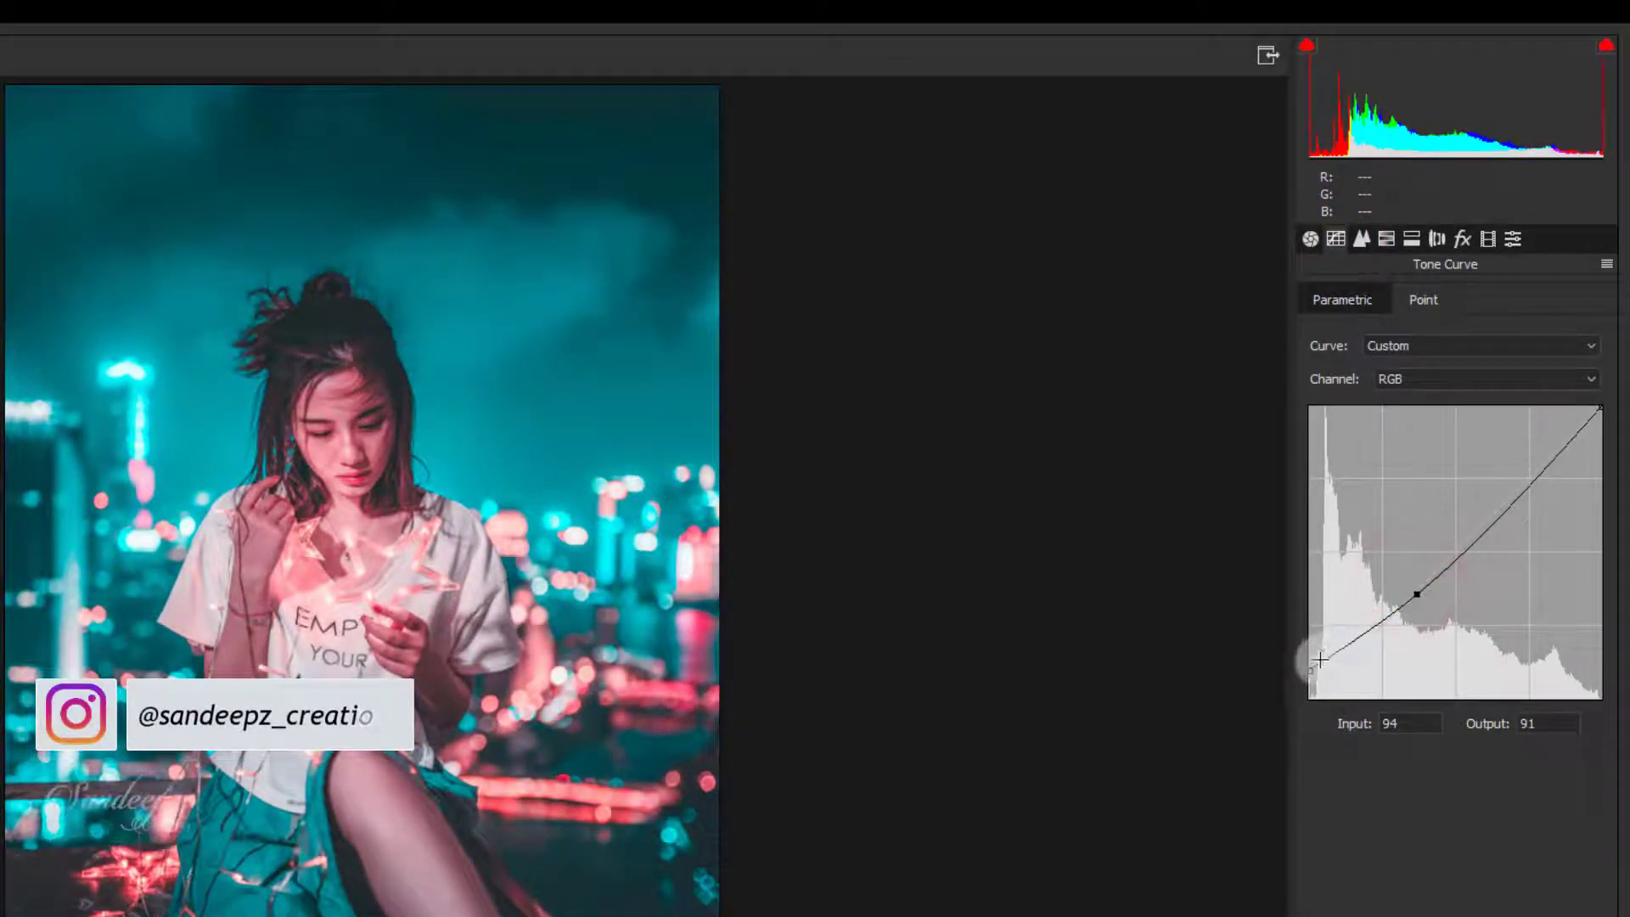
left_click_drag(1310, 668, 1305, 660)
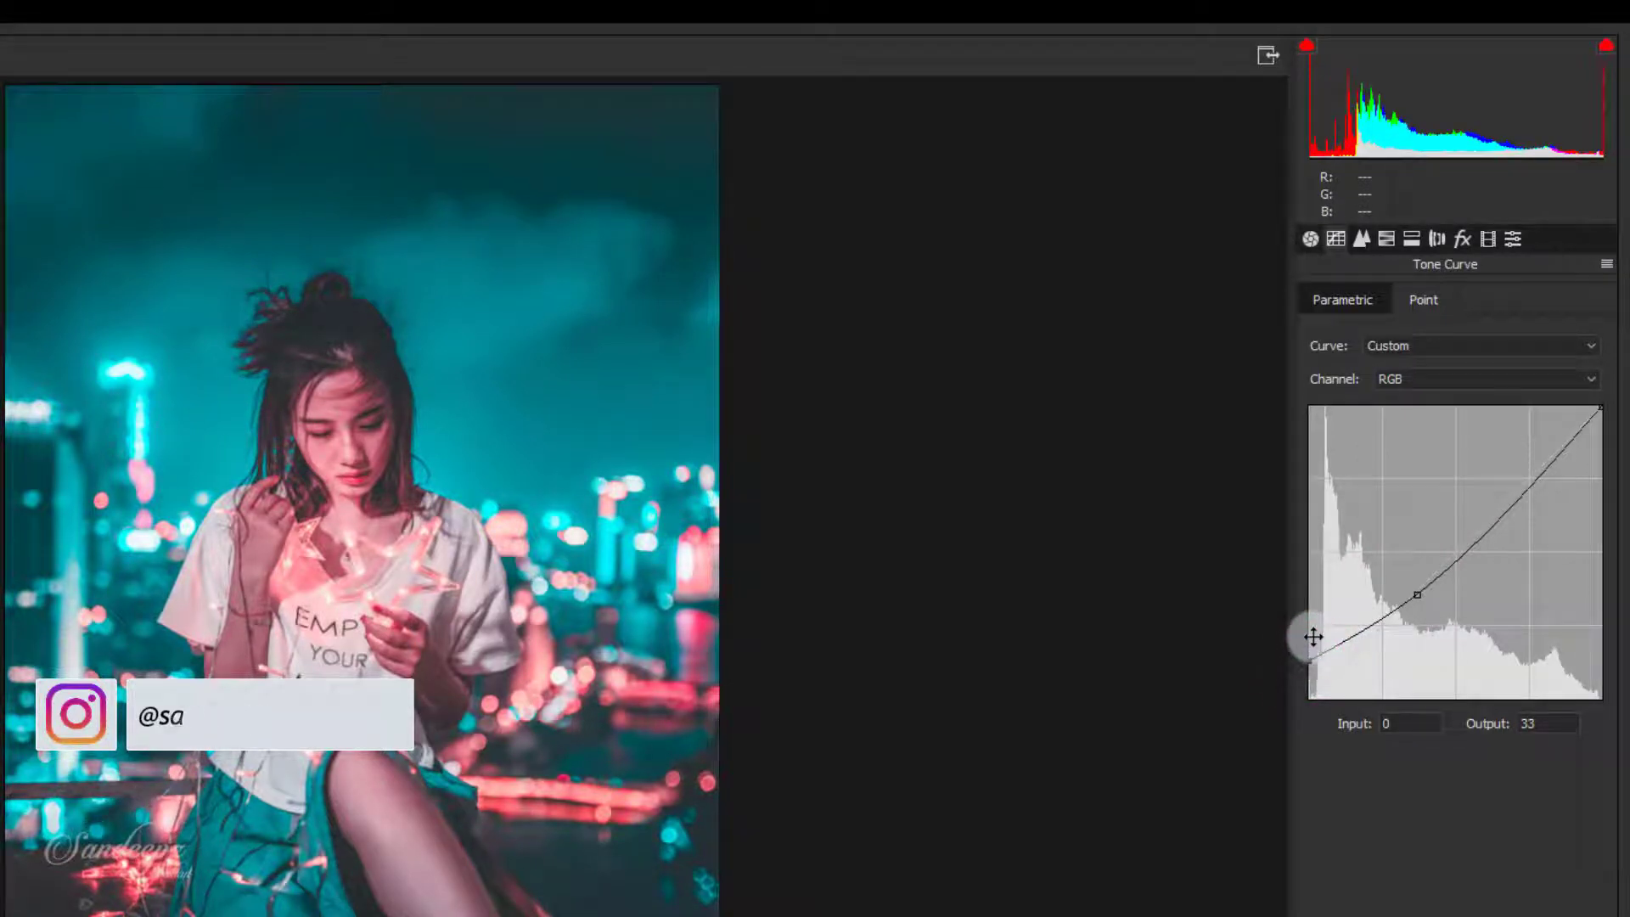
Apply noise reduction with Luminance 10 and Luminance Contrast 50
left_click(1362, 238)
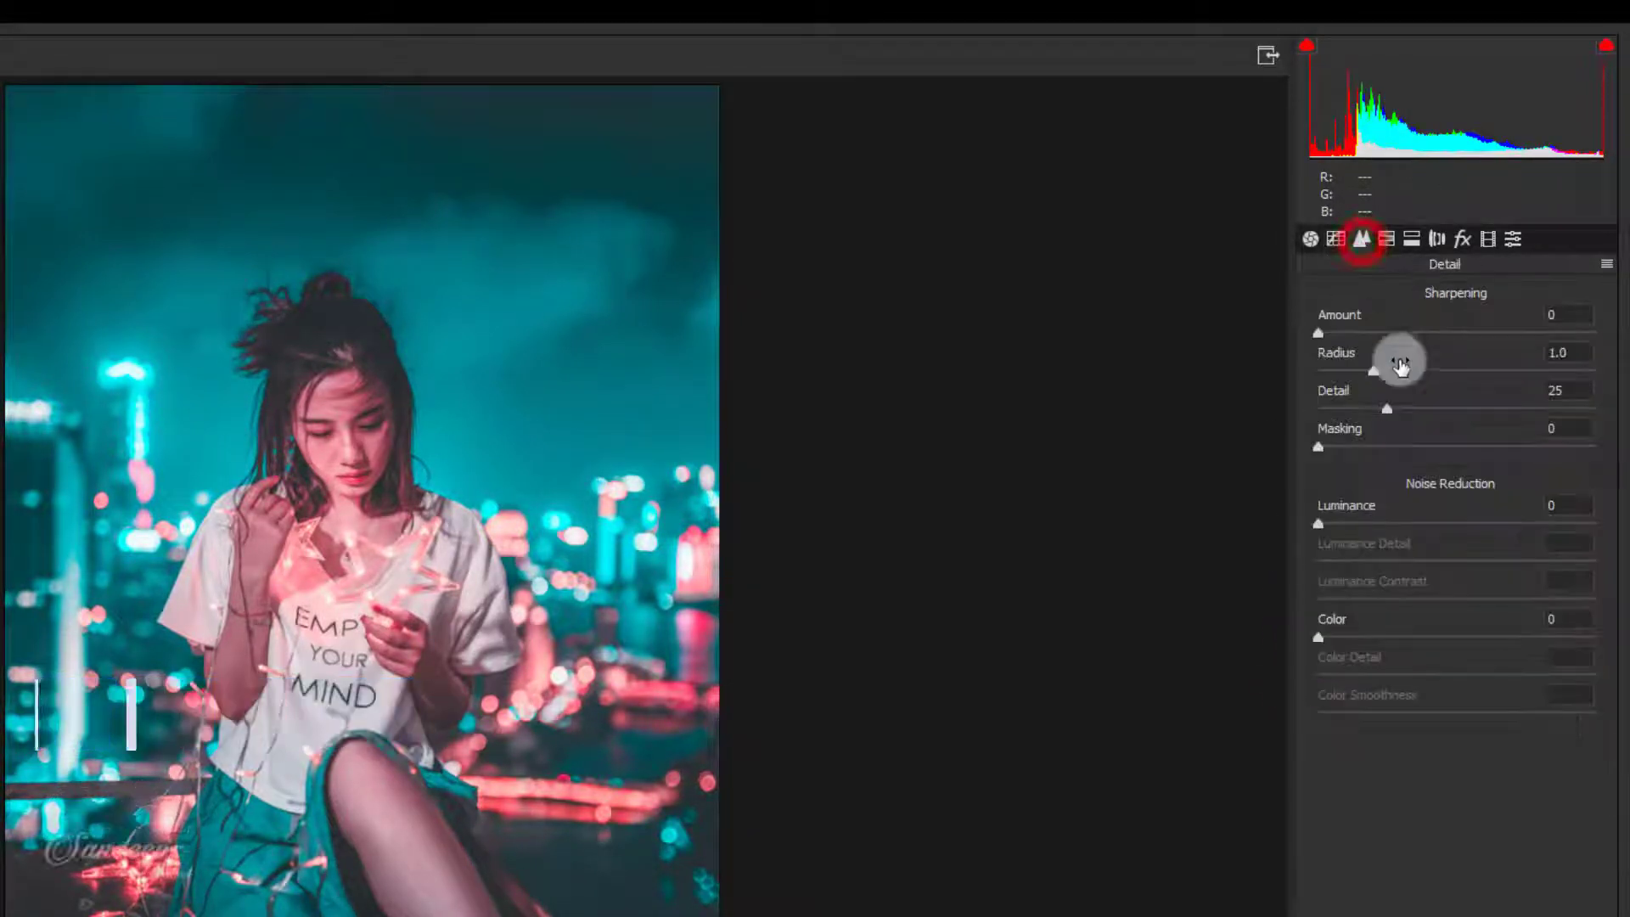
left_click(1563, 508)
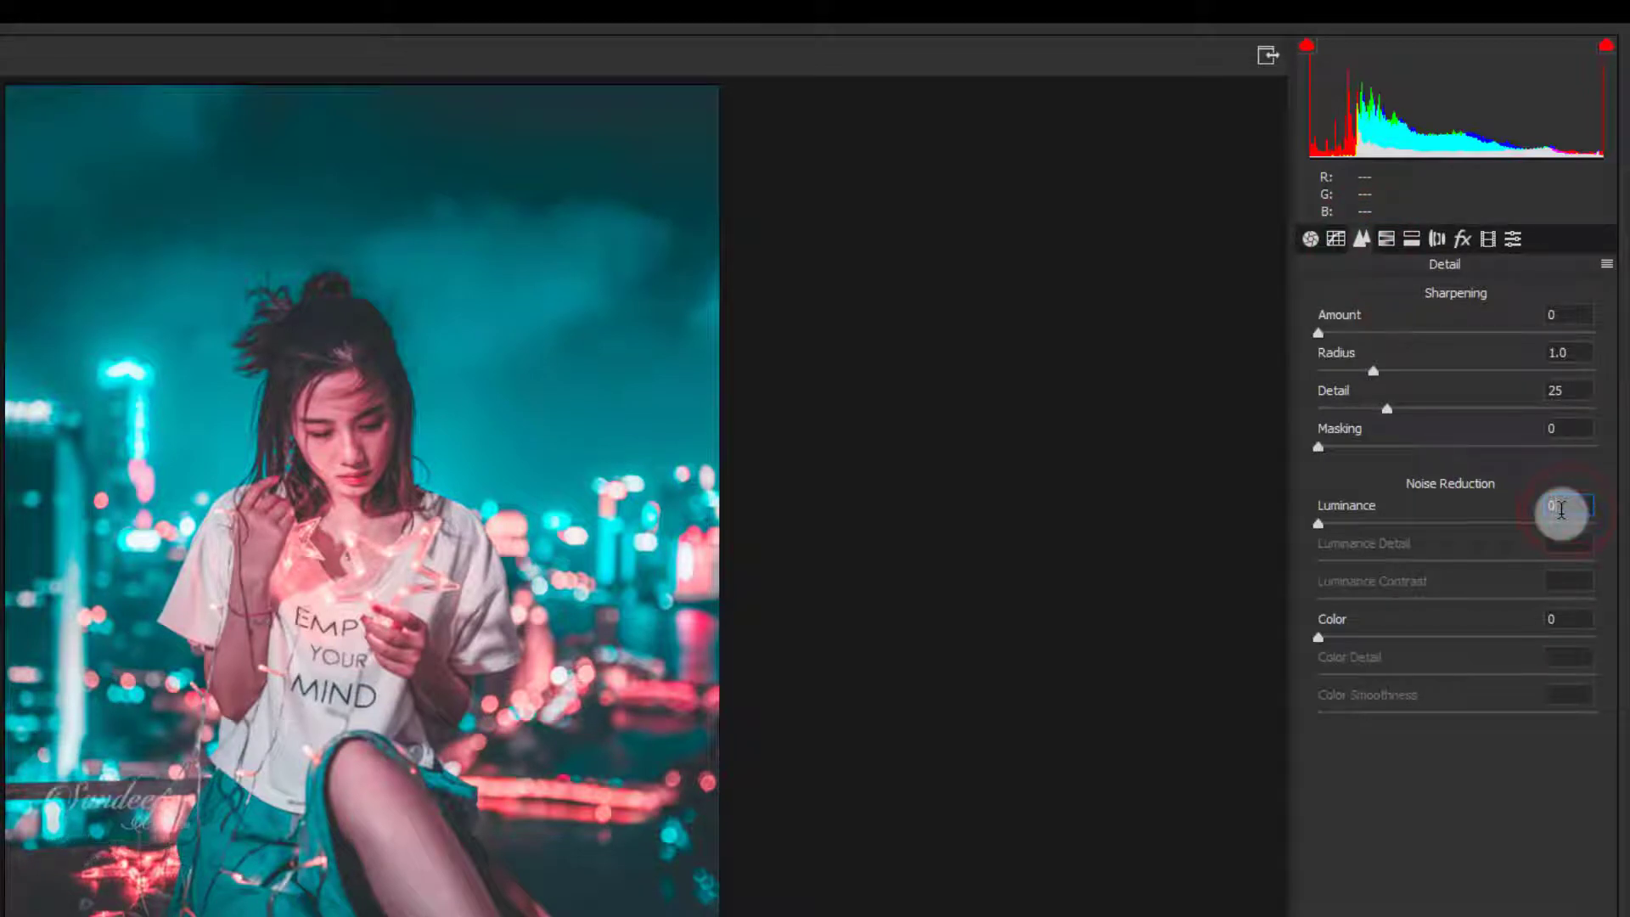
type("10")
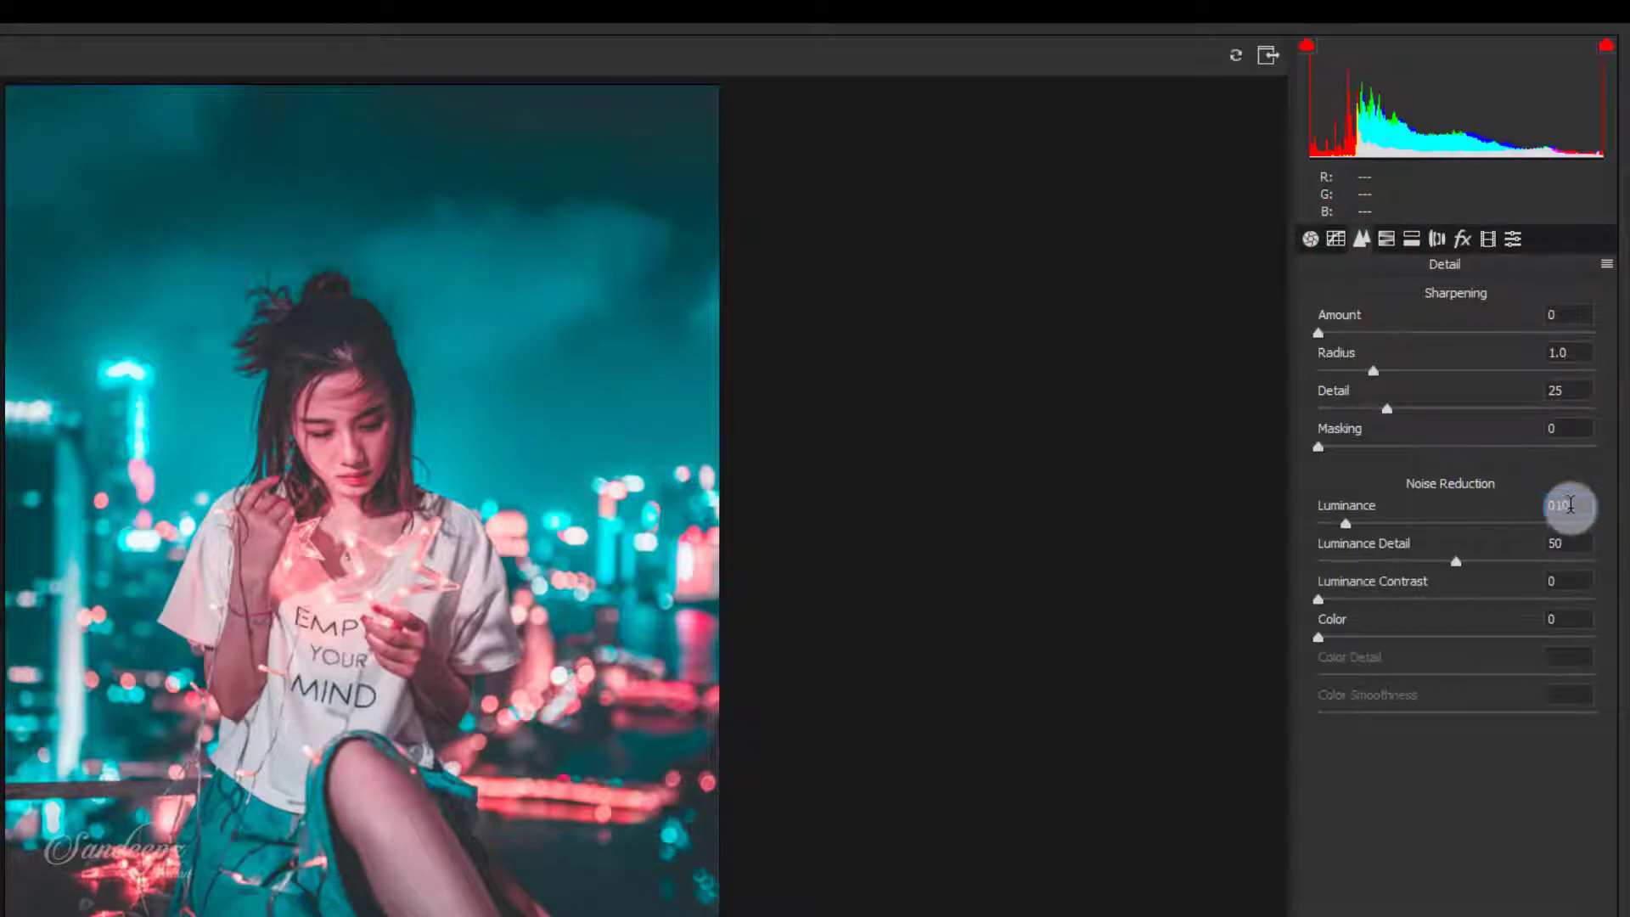
left_click_drag(1573, 508, 1530, 509)
type("10")
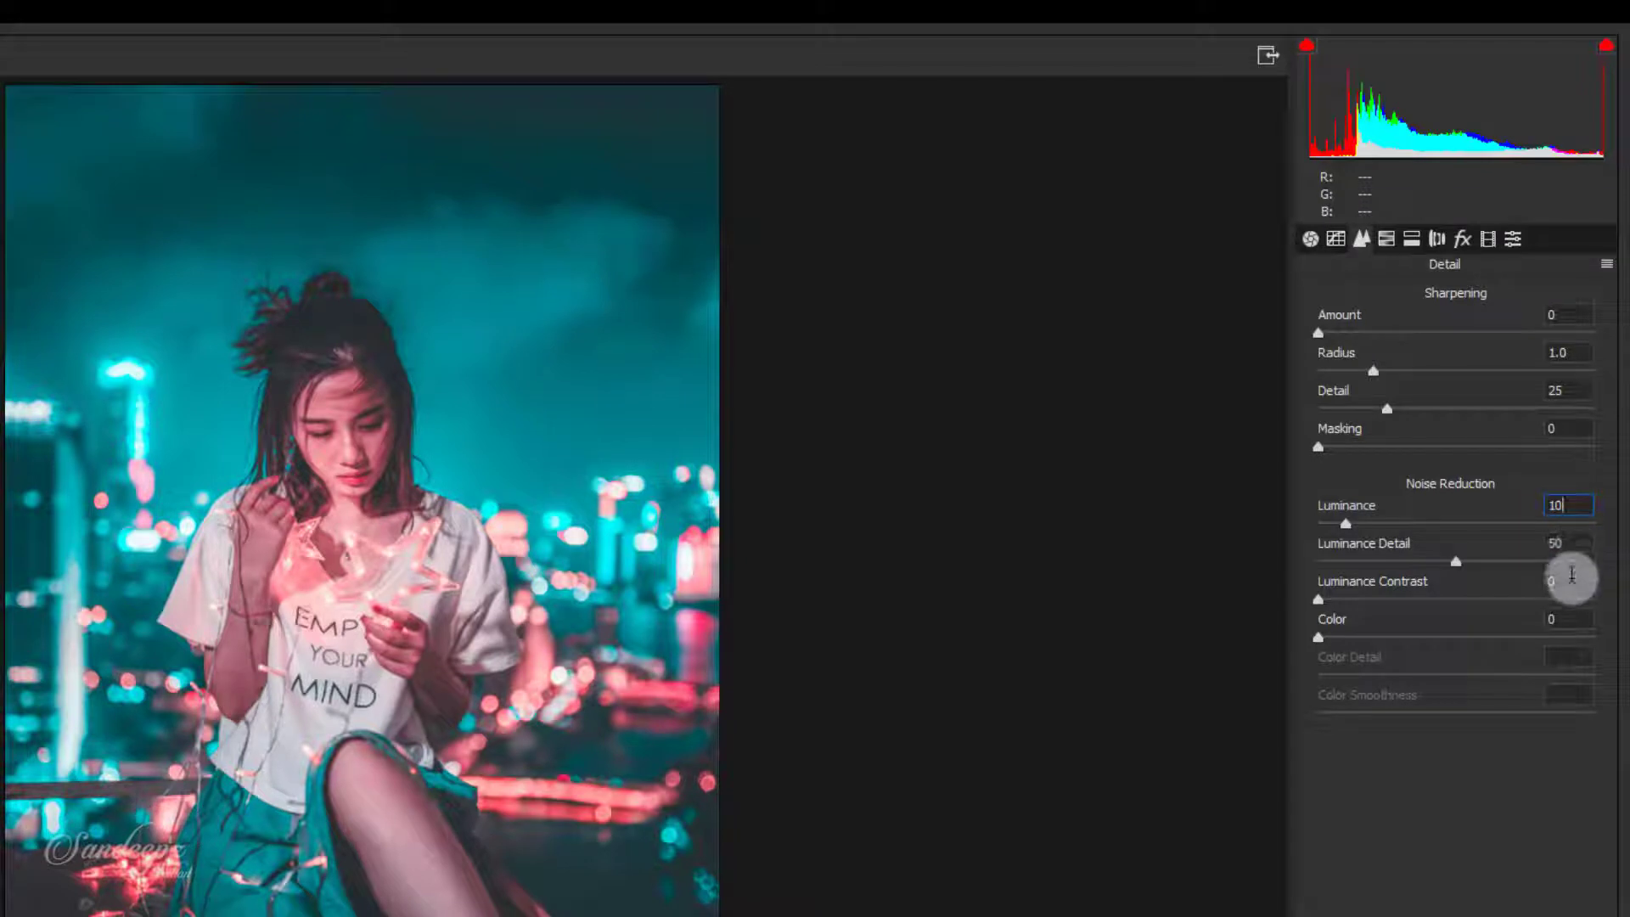
left_click(1570, 582)
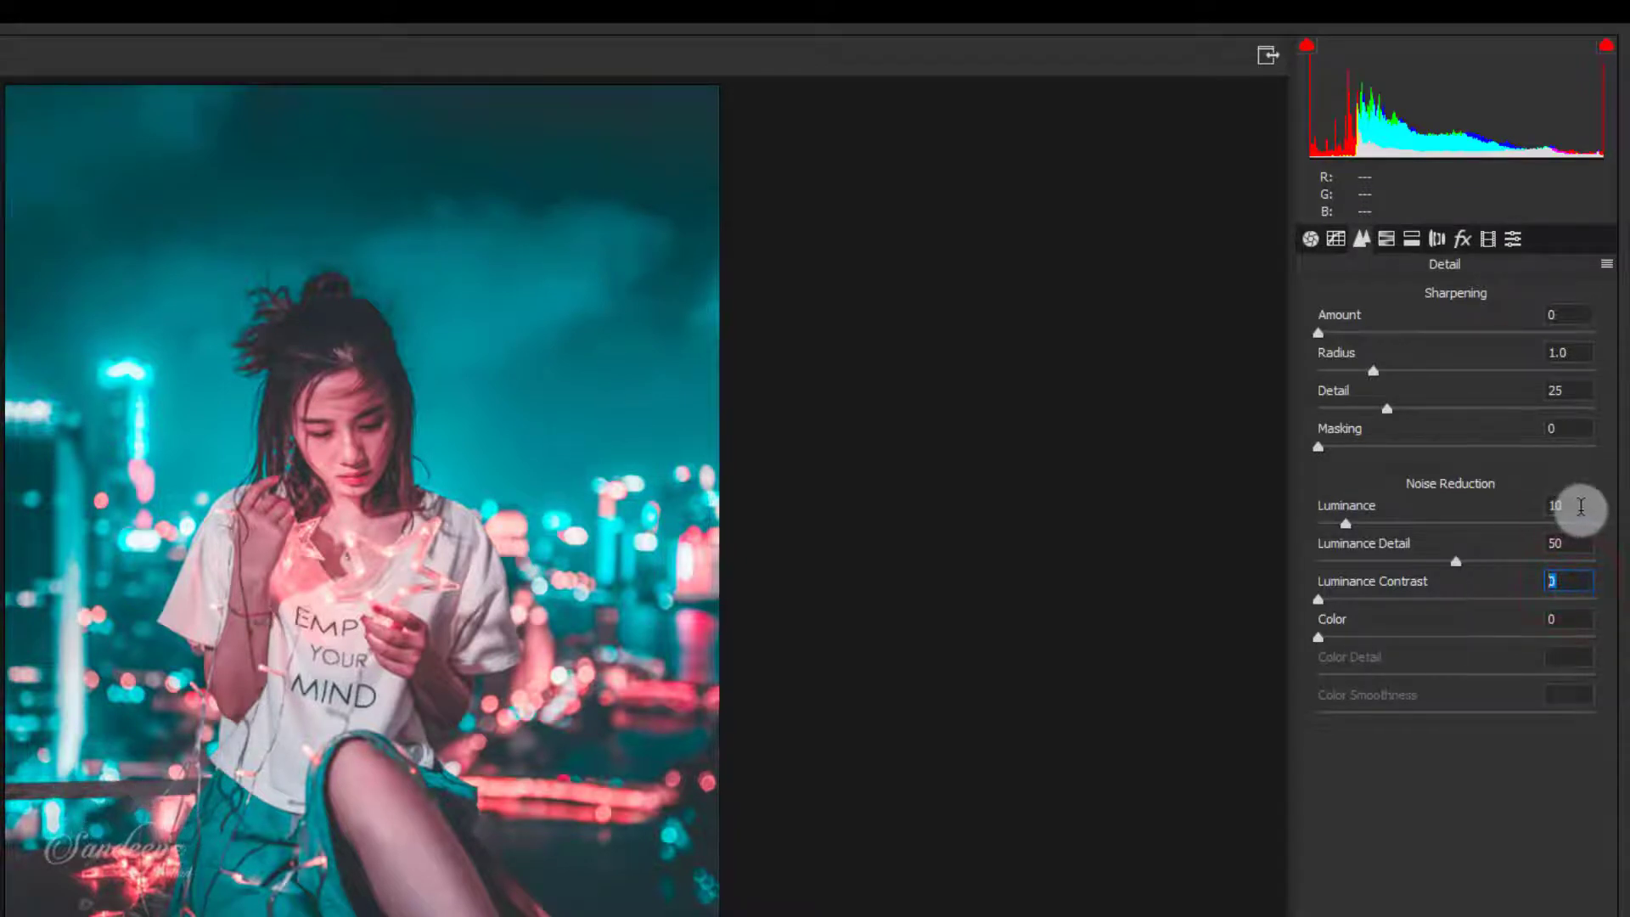
type("50")
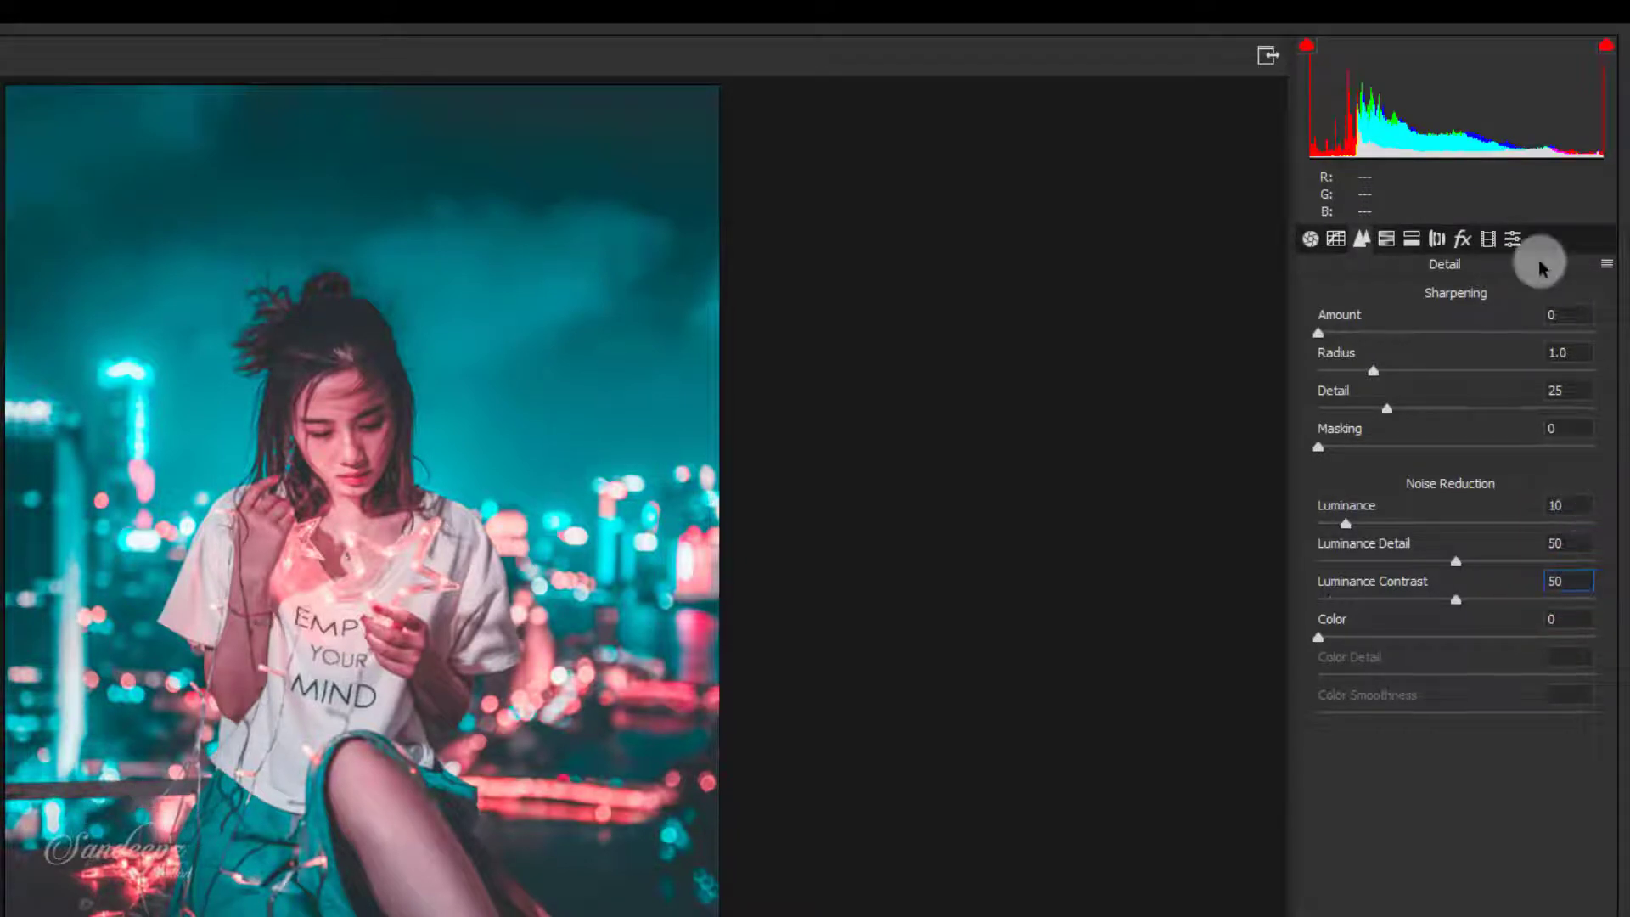
Shift the HSL hues to Reds -41, Oranges -27, Greens +19, Aquas +23, Blues +50, Purples +24 and Magentas +26
left_click(1387, 241)
left_click(1326, 302)
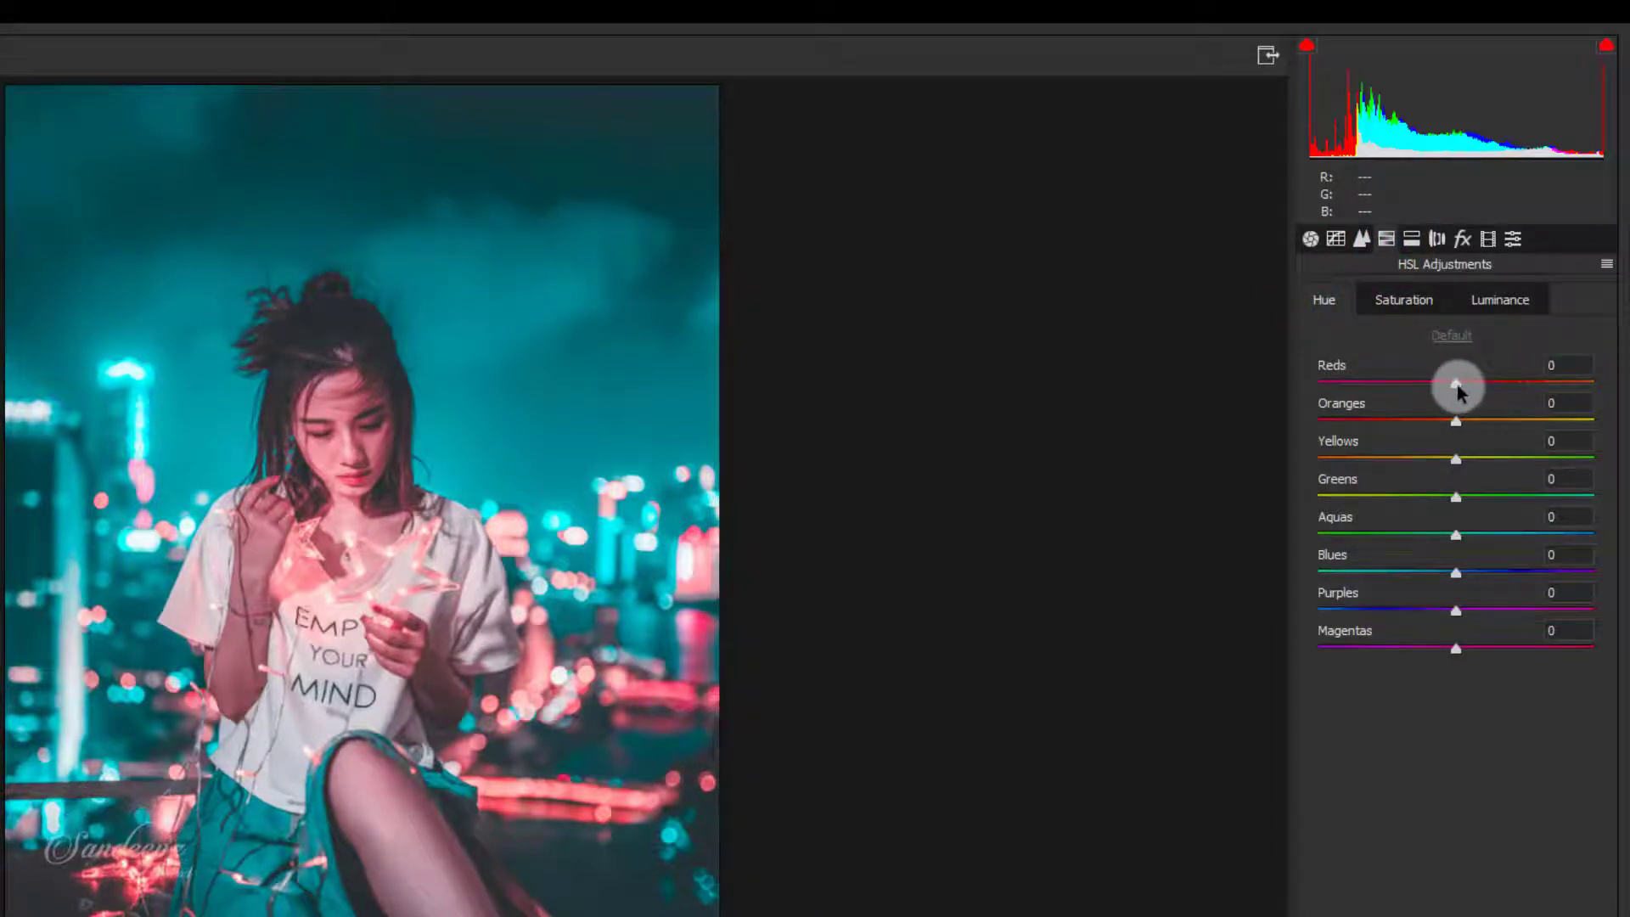
left_click_drag(1397, 384, 1424, 418)
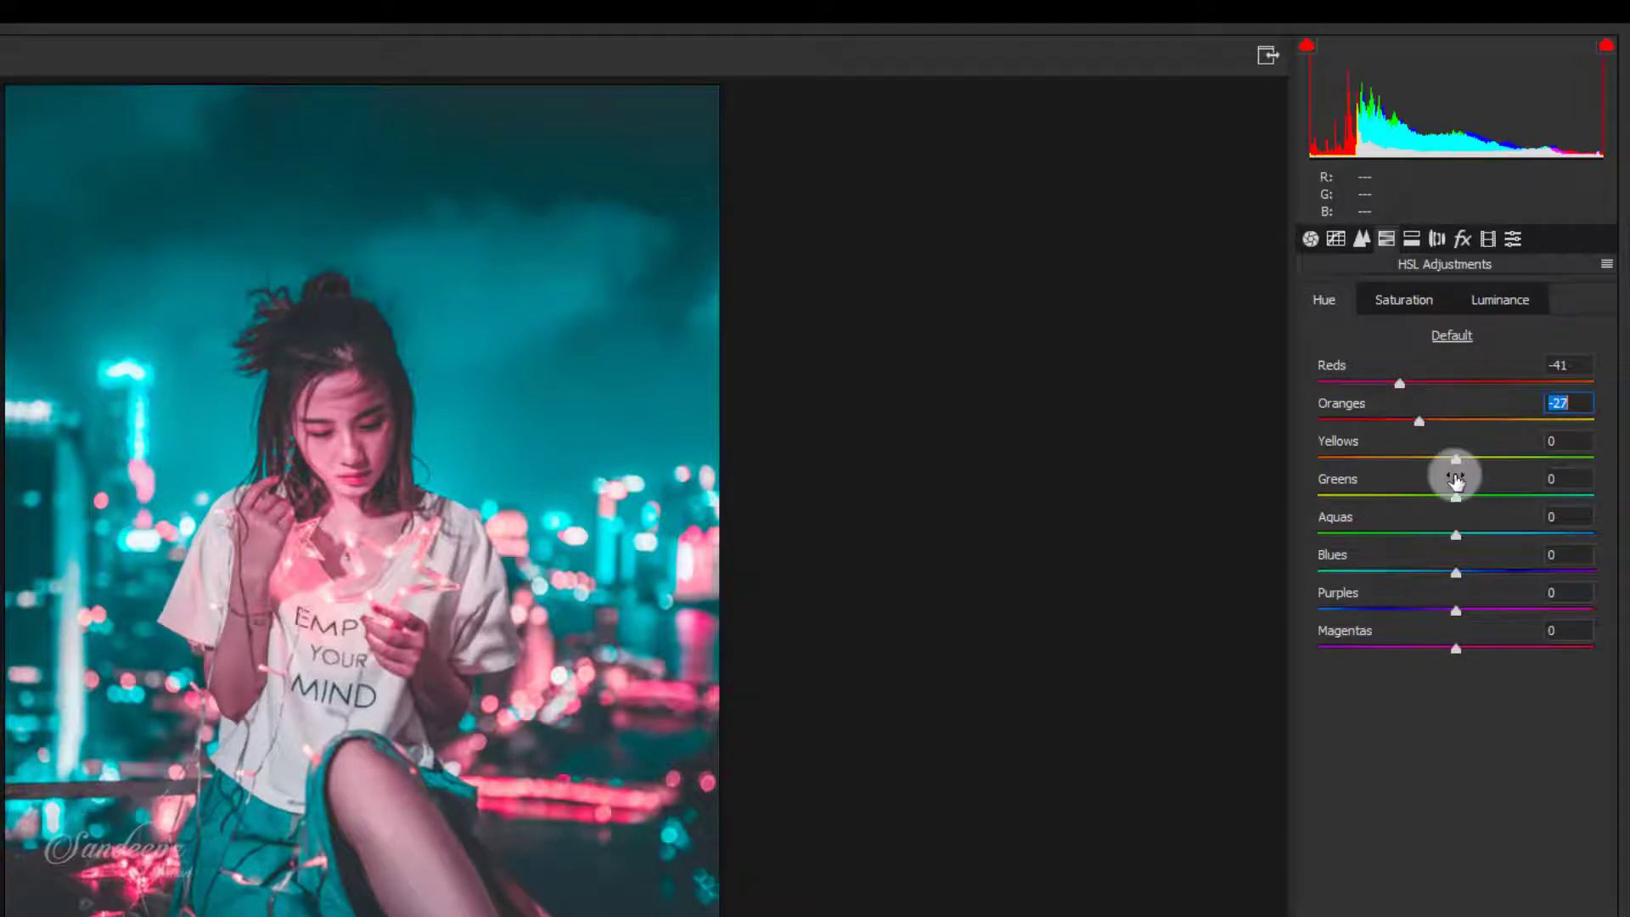
left_click_drag(1440, 493, 1488, 654)
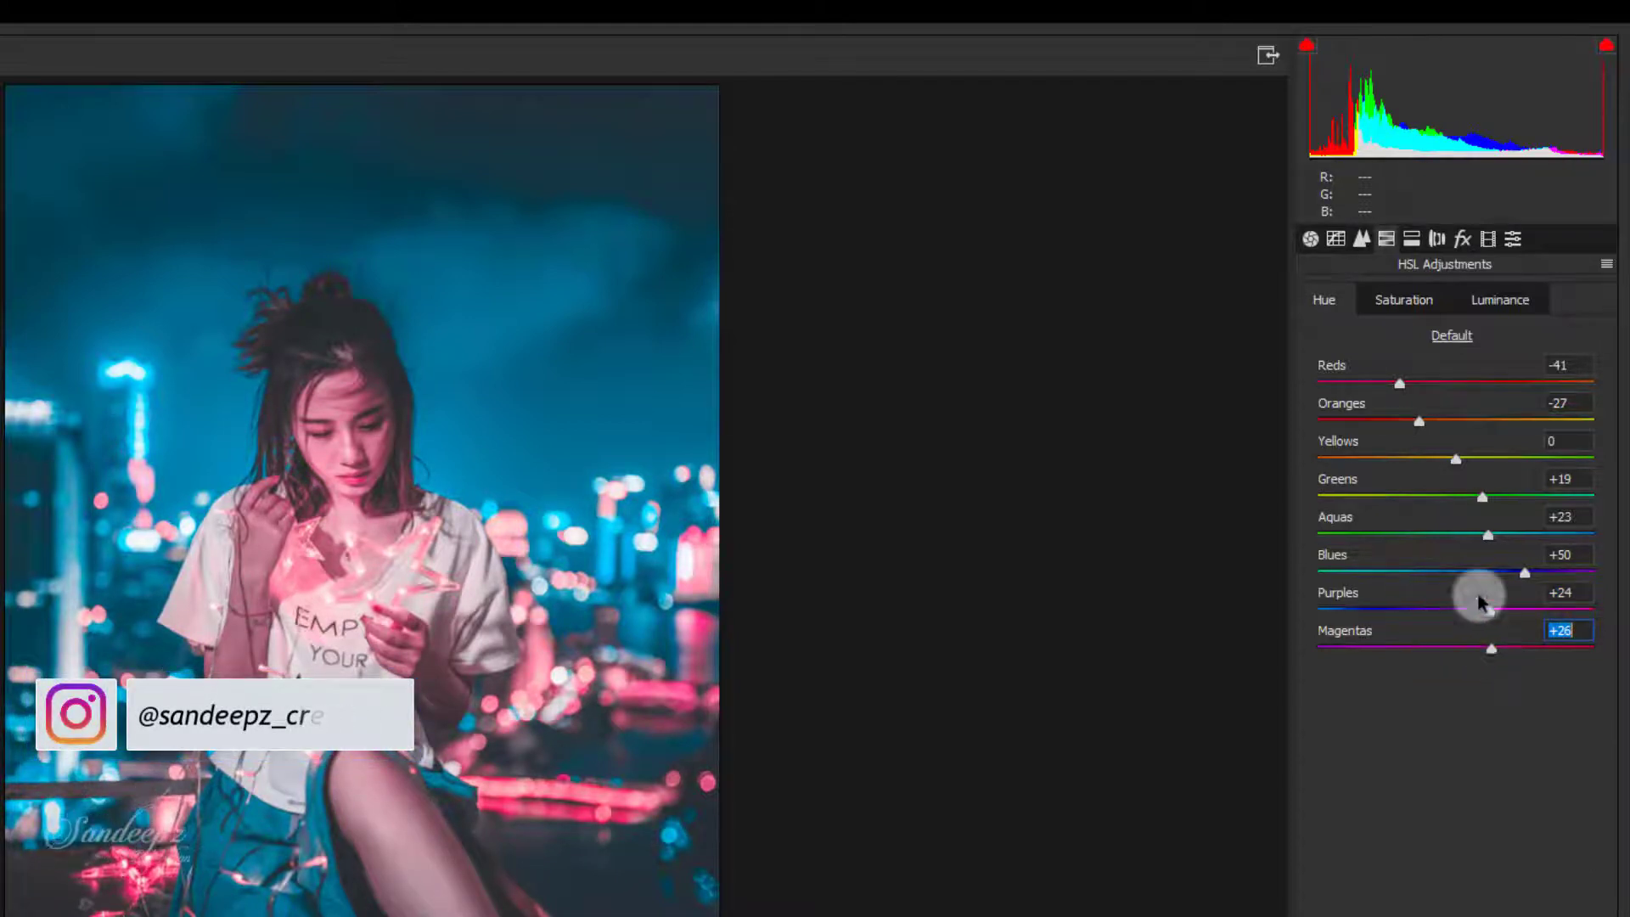
Boost the HSL saturation to Reds +40, Aquas +33, Blues +26 and Magentas +20
left_click(1397, 304)
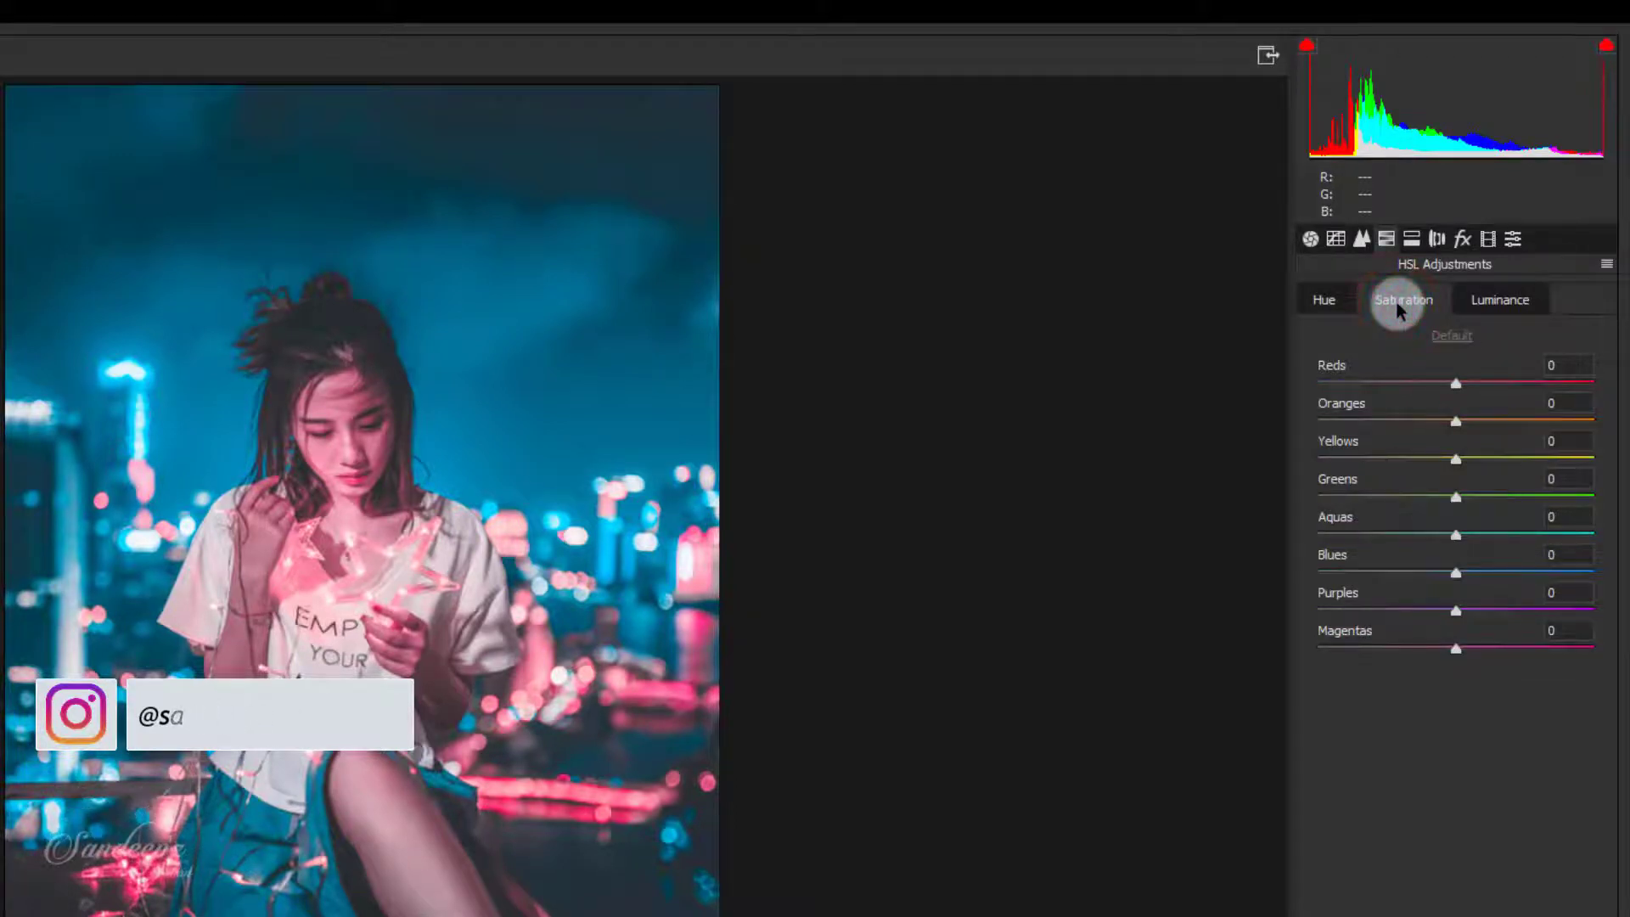
left_click_drag(1456, 384, 1502, 381)
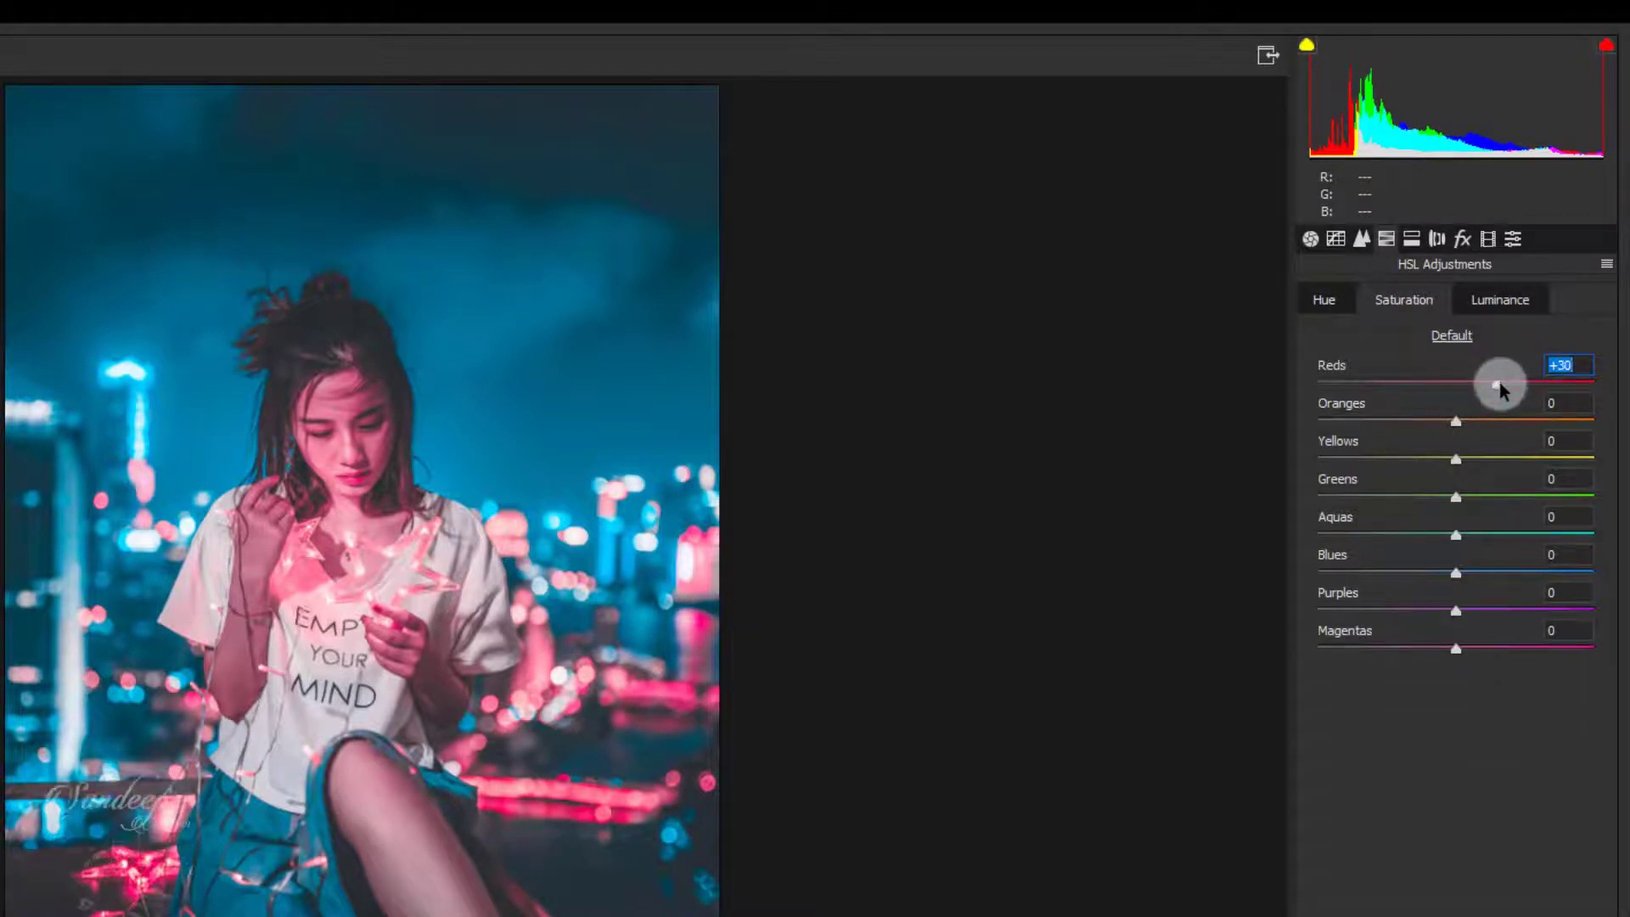
left_click_drag(1462, 540, 1487, 574)
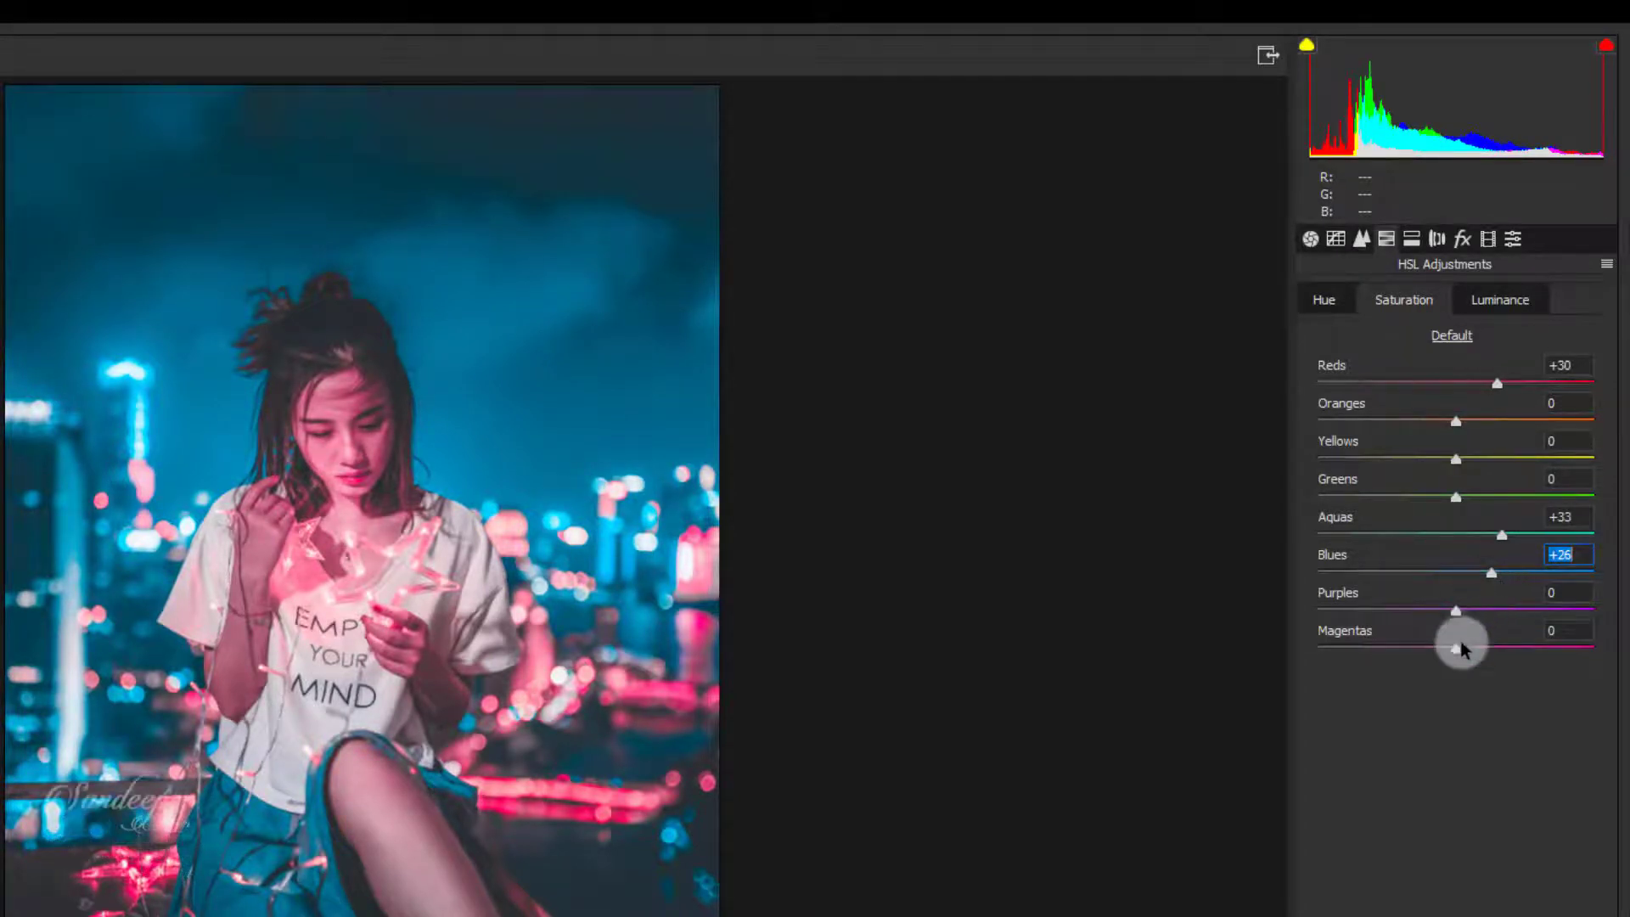
left_click_drag(1457, 649, 1484, 650)
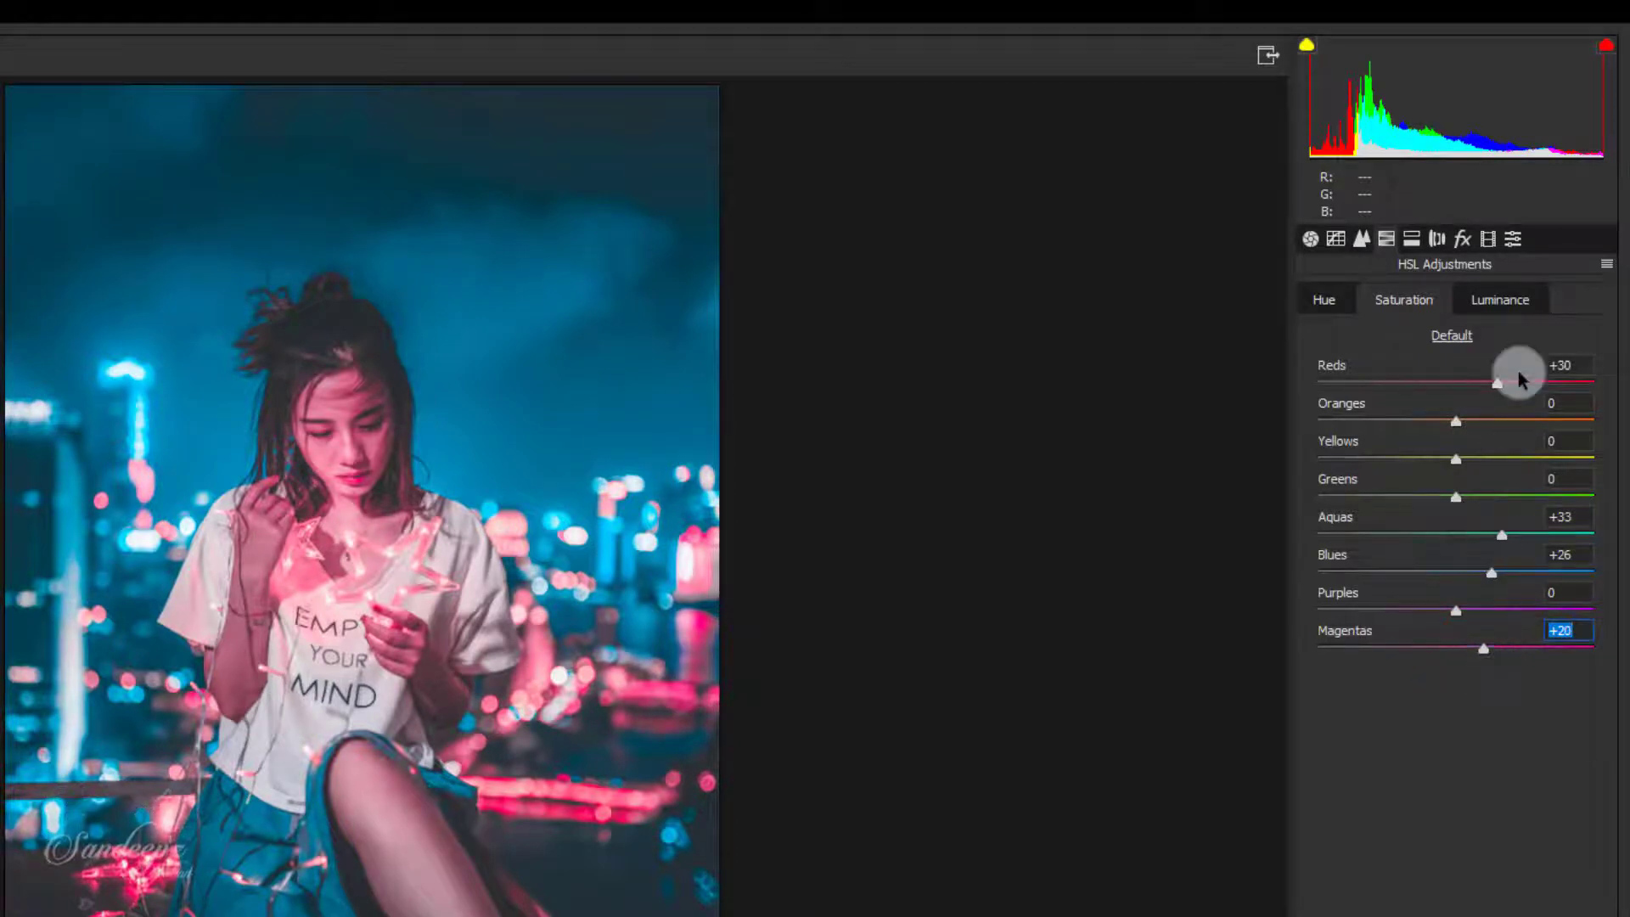
left_click(1508, 304)
left_click_drag(1461, 387, 1509, 388)
left_click(1405, 300)
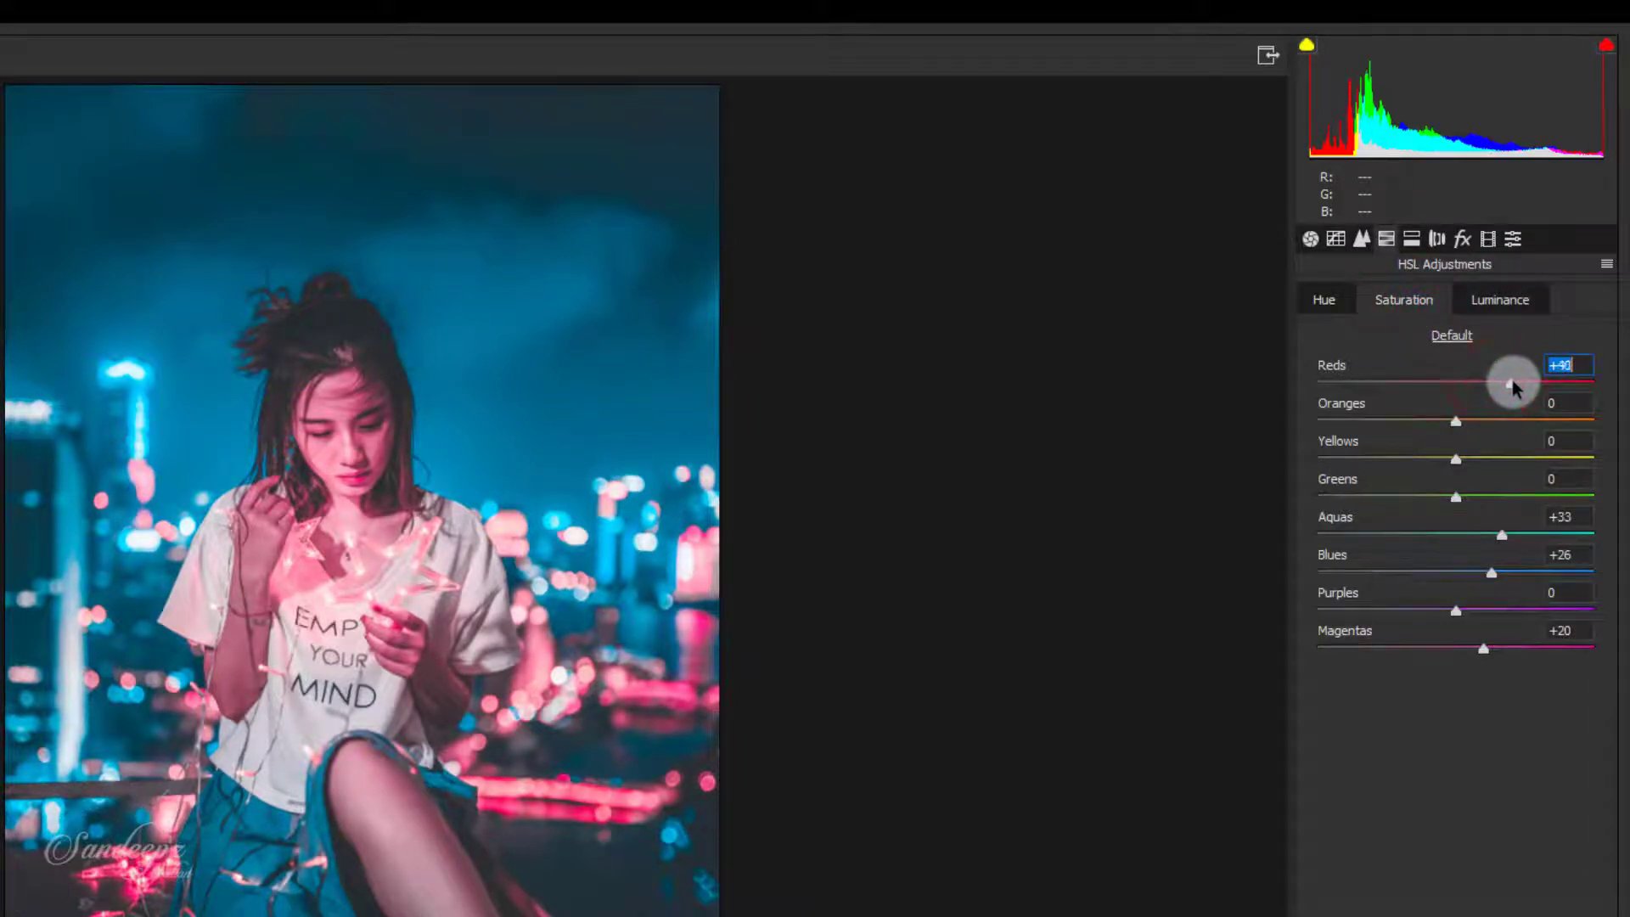
Apply split toning with highlights at Hue 300, Saturation 11 and shadows at Hue 221, Saturation 10
left_click(1414, 237)
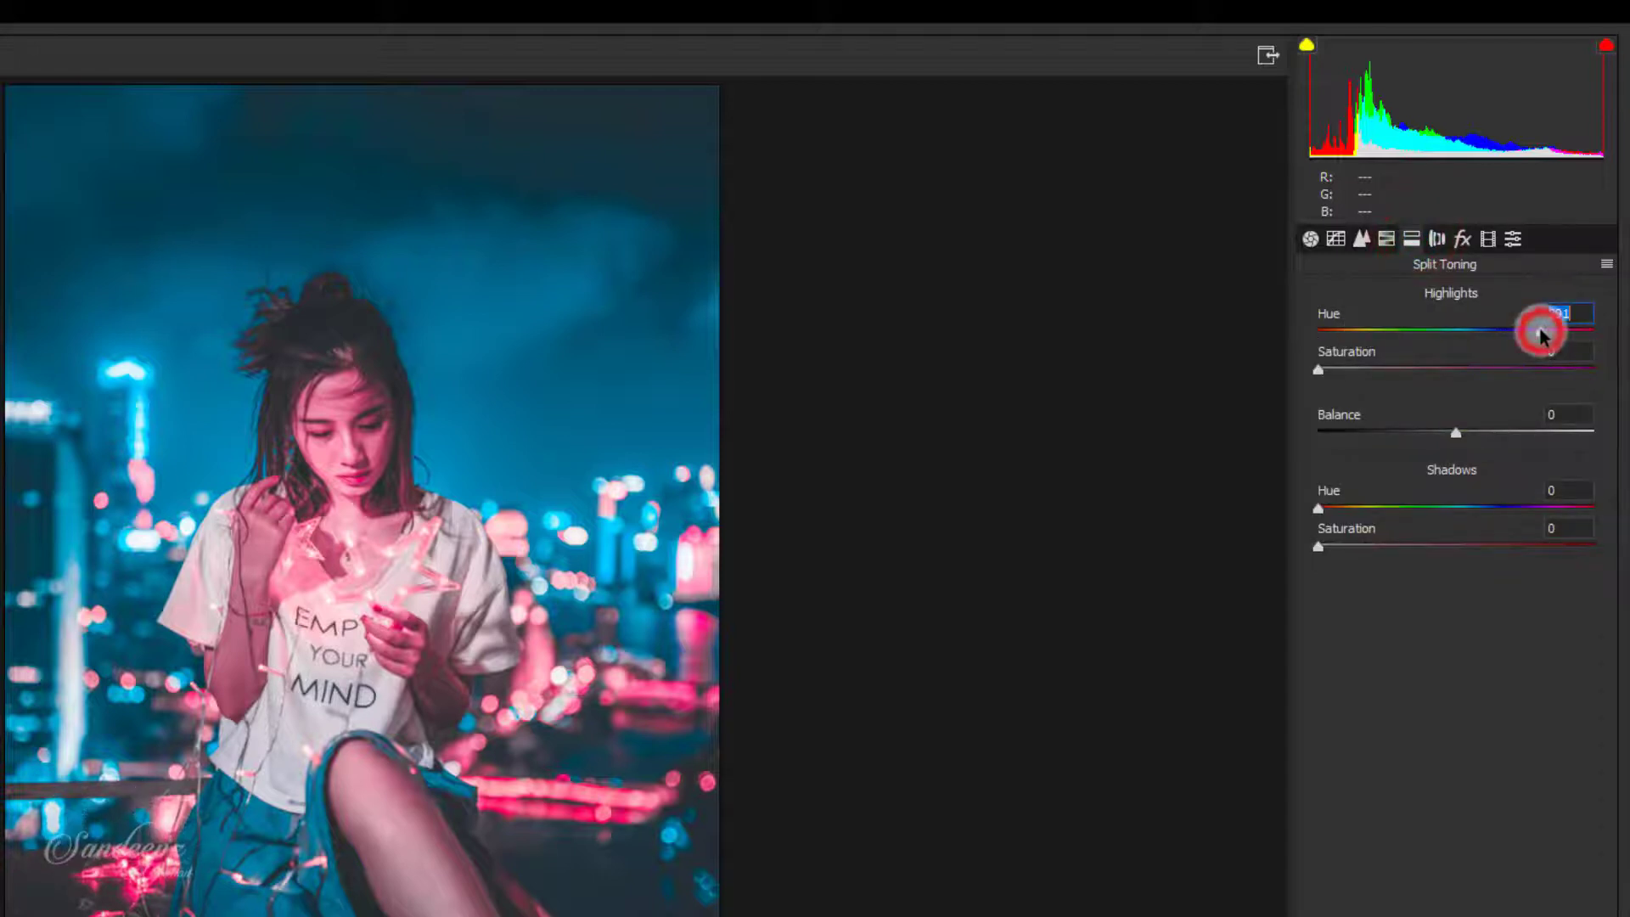
left_click_drag(1321, 370, 1352, 379)
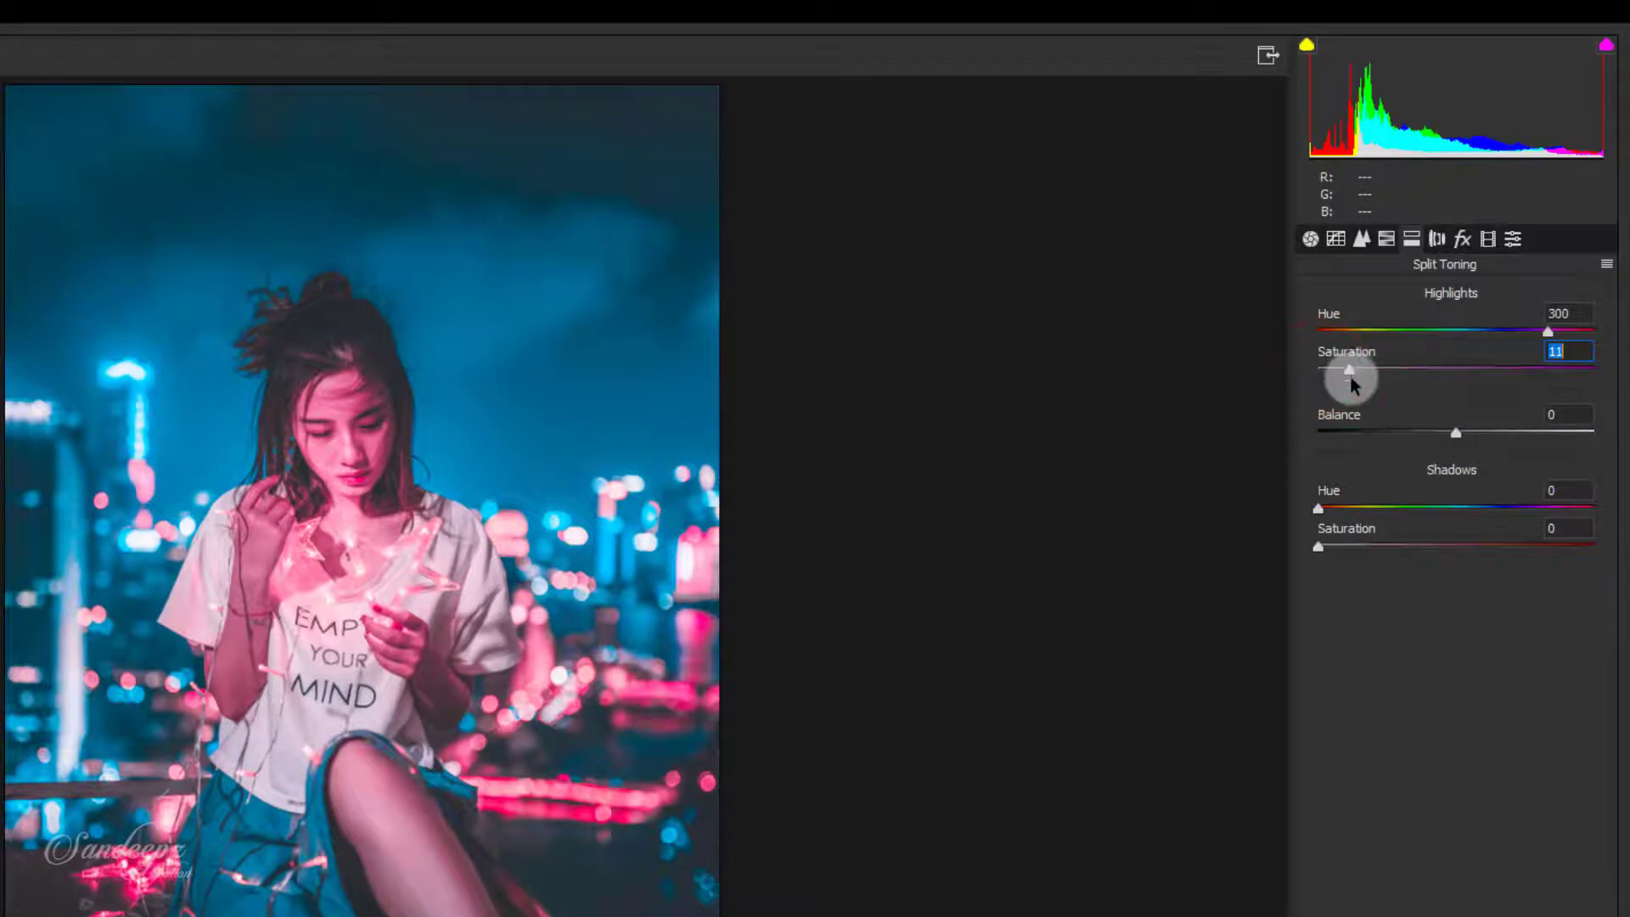
left_click_drag(1546, 506, 1489, 516)
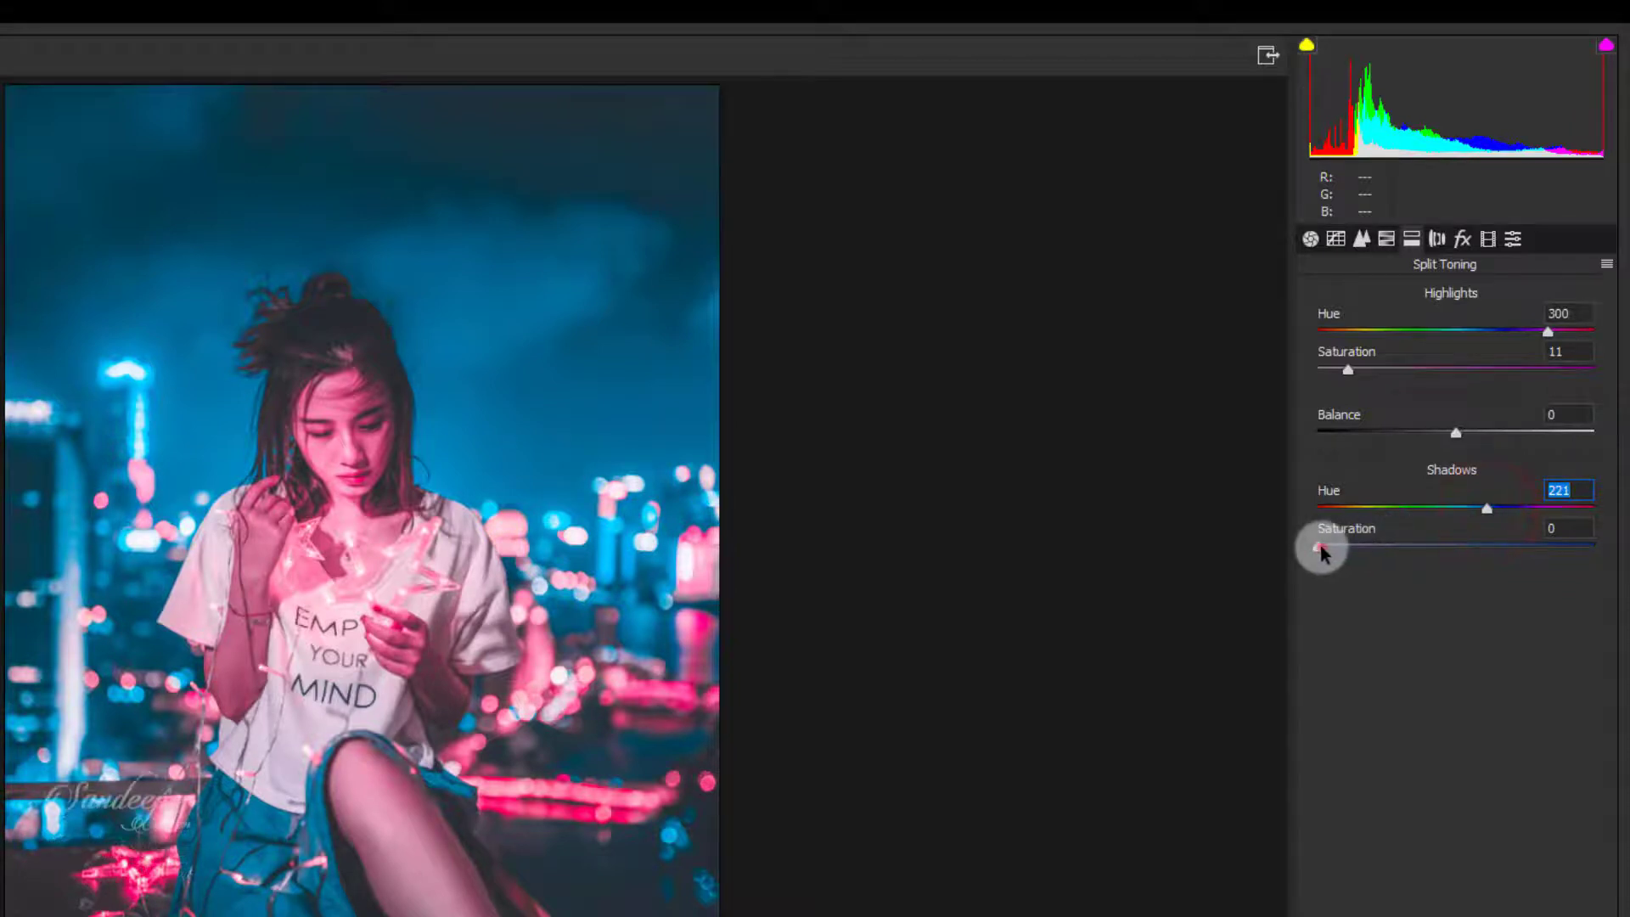
left_click_drag(1319, 547, 1352, 554)
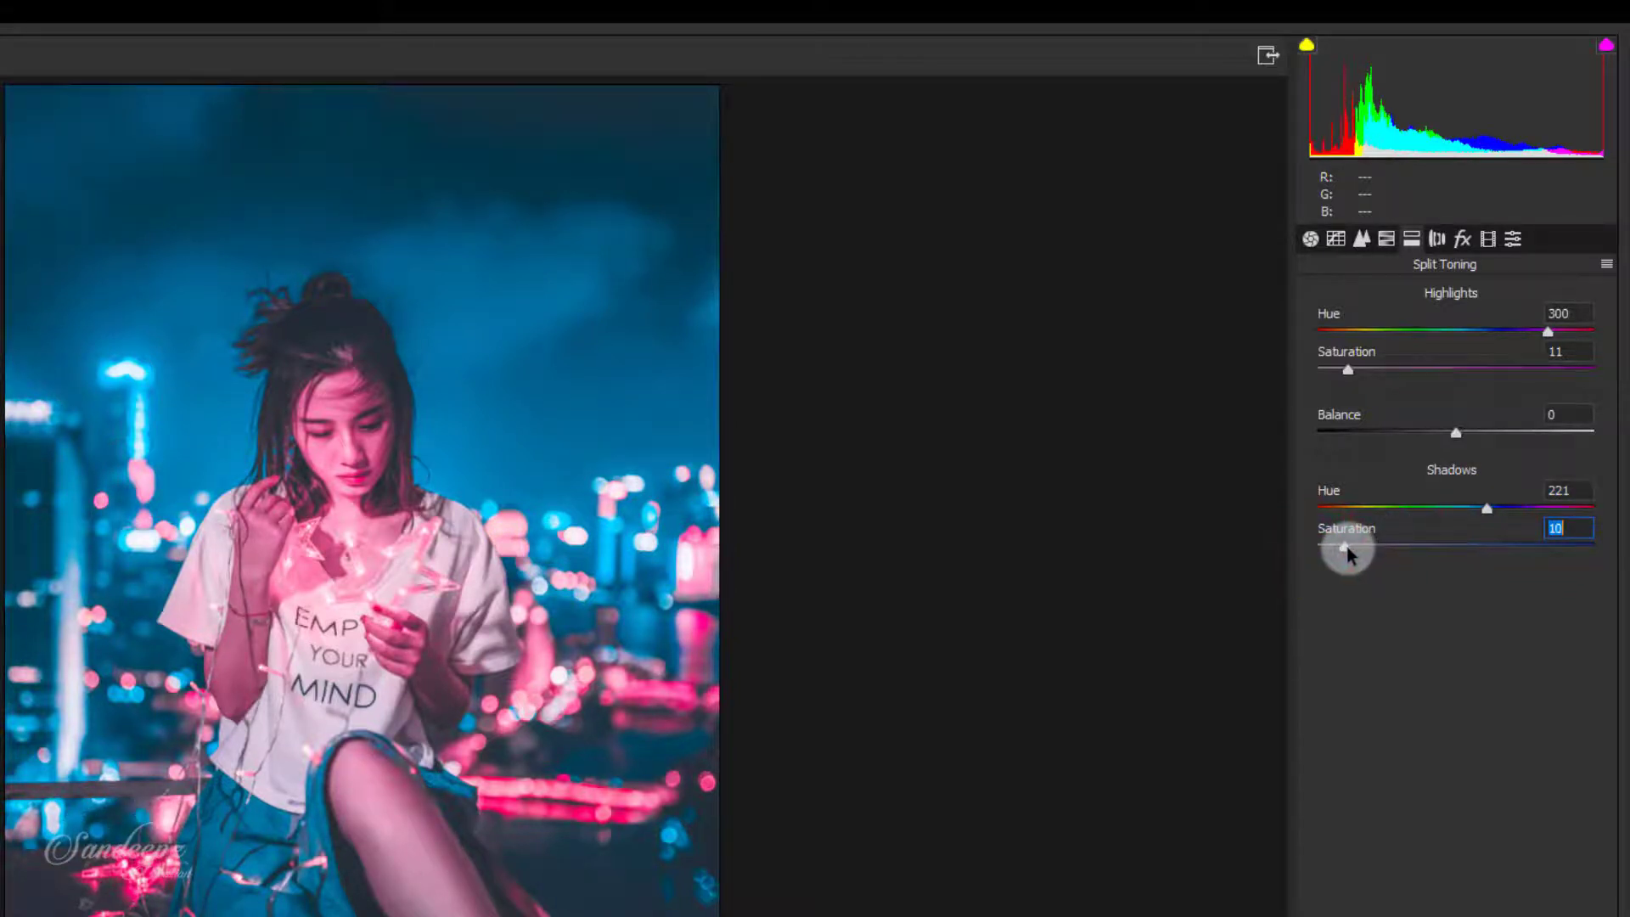
Add a Highlight Priority post-crop vignette with an amount of -22
left_click(1462, 238)
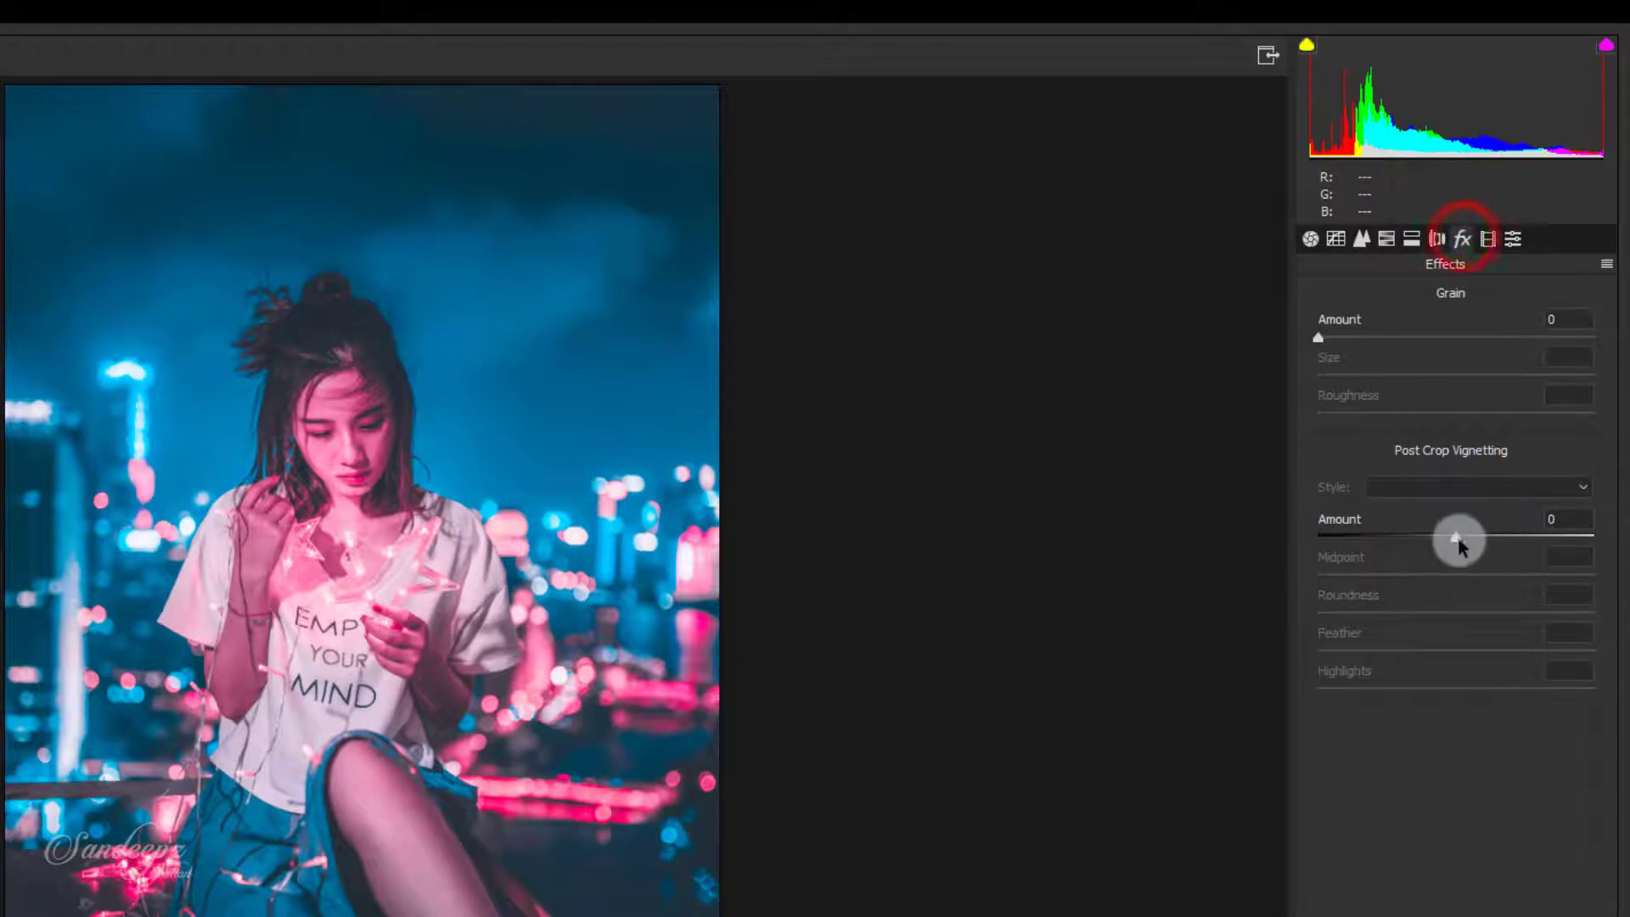
left_click_drag(1456, 539, 1429, 545)
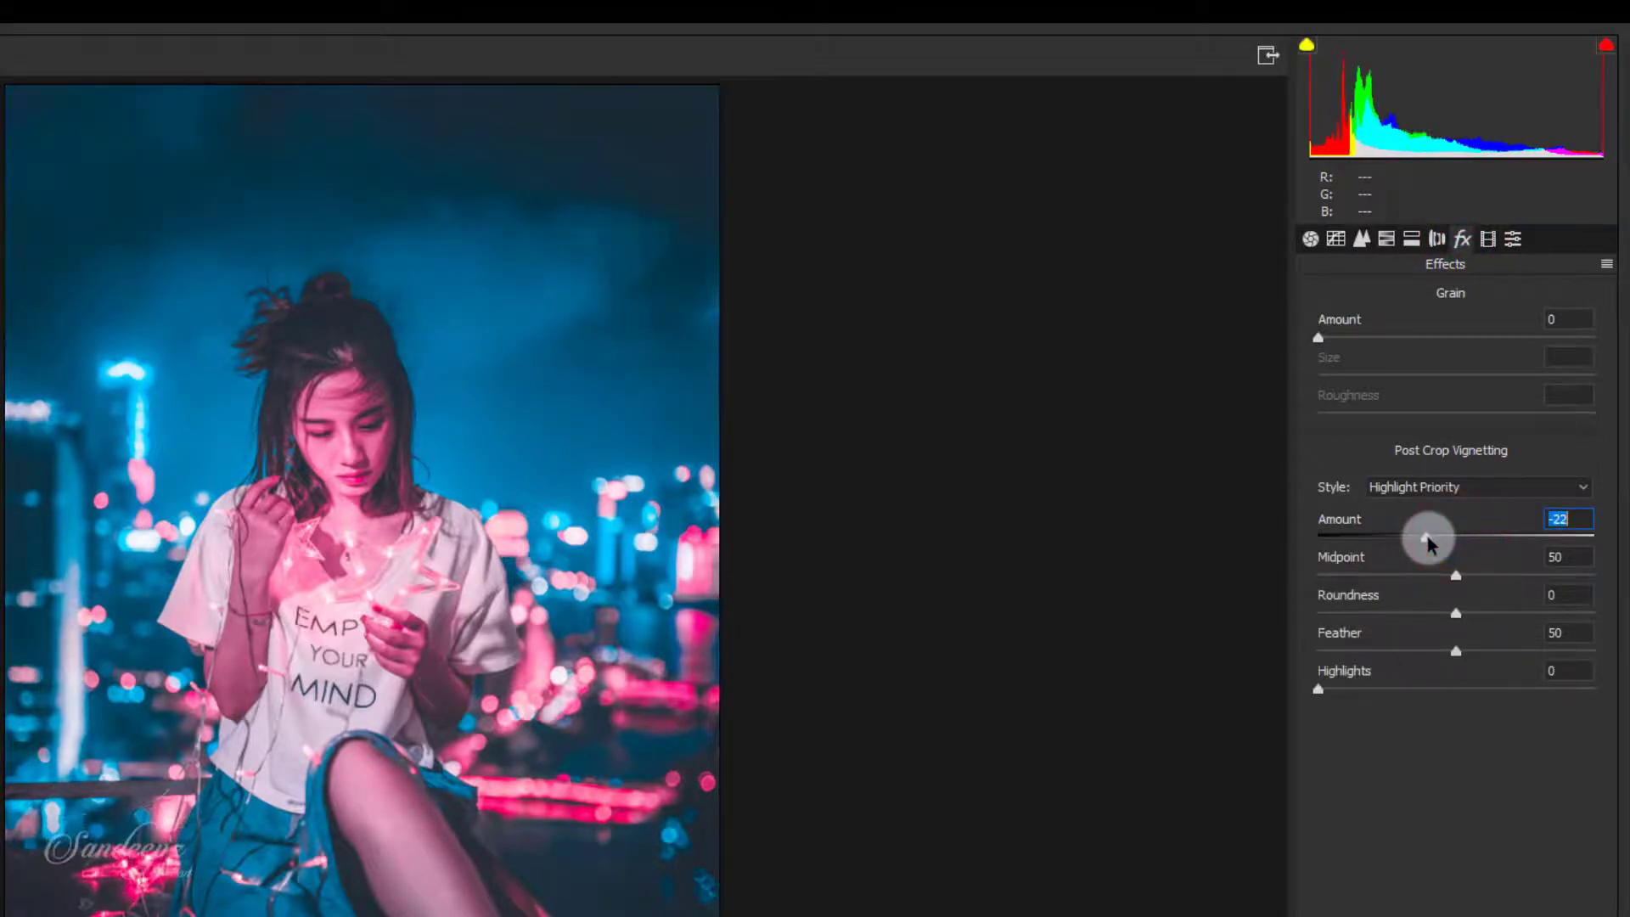
left_click(1310, 239)
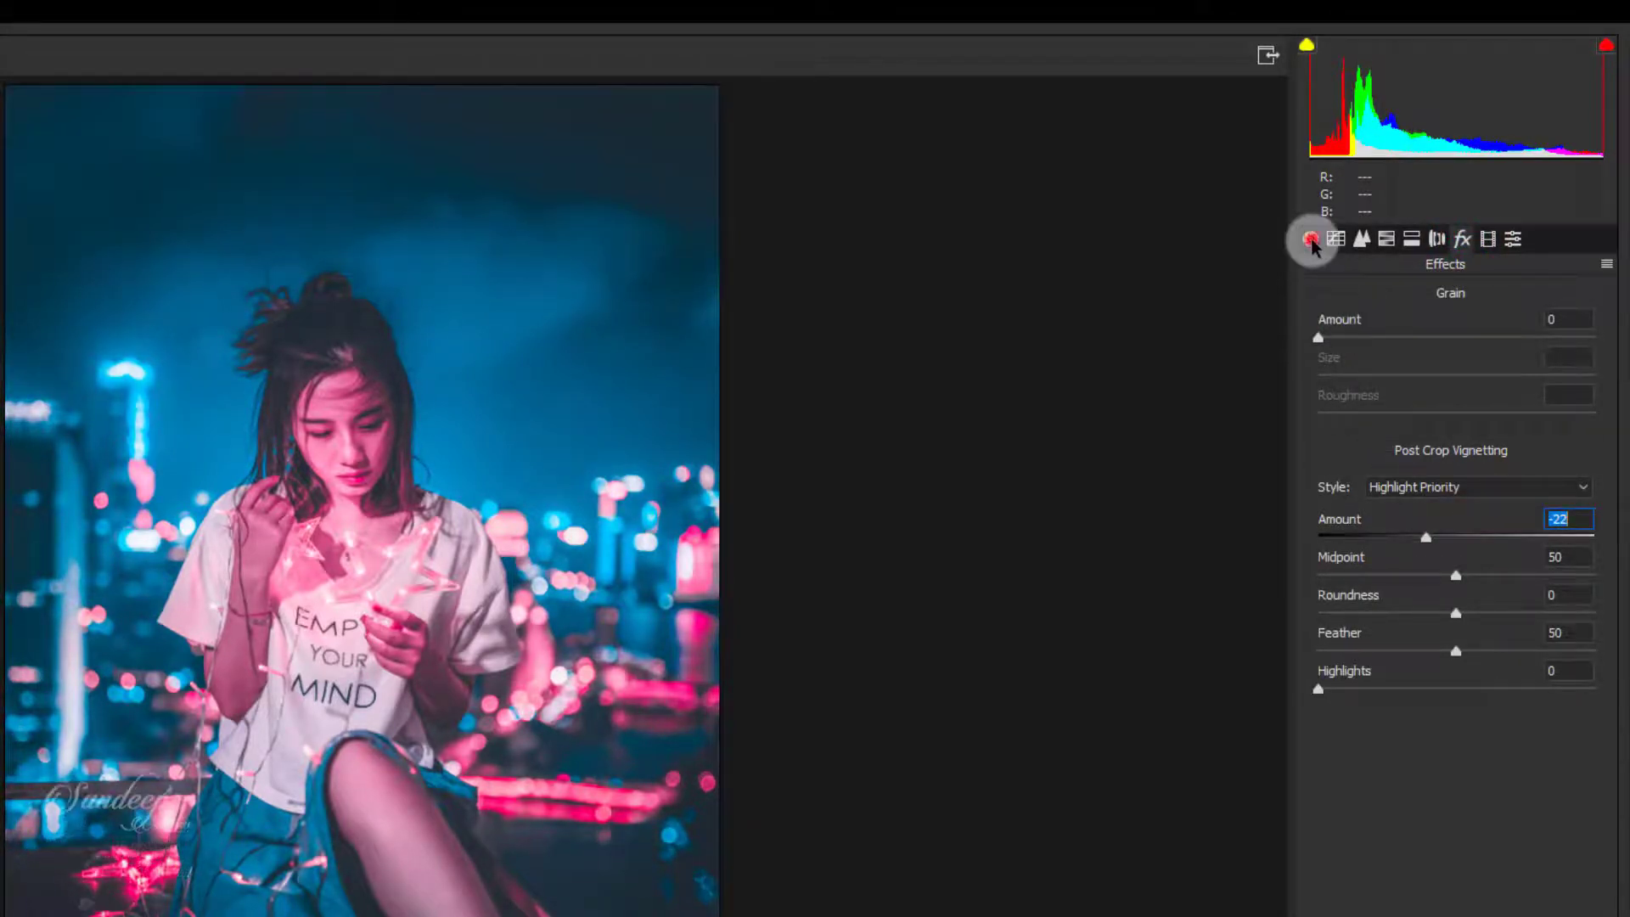
Refine the basic adjustments to Vibrance -5, Blacks -33, Clarity +28, Contrast +23, Exposure +0.20 and Temperature -14
left_click_drag(1484, 848, 1447, 860)
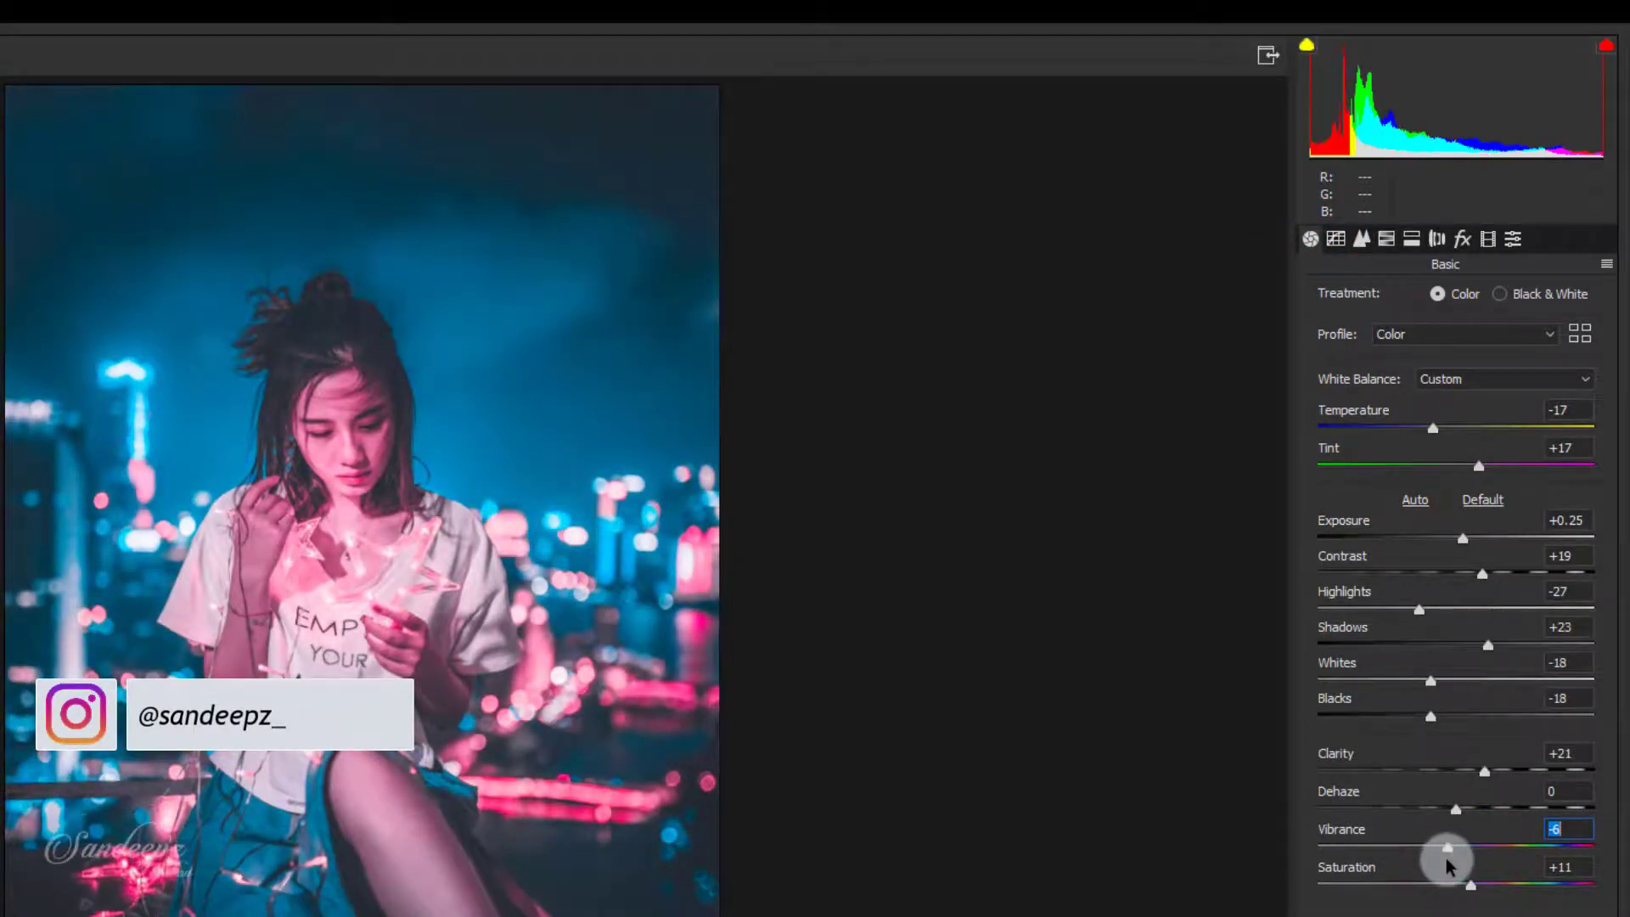
left_click_drag(1452, 859, 1450, 863)
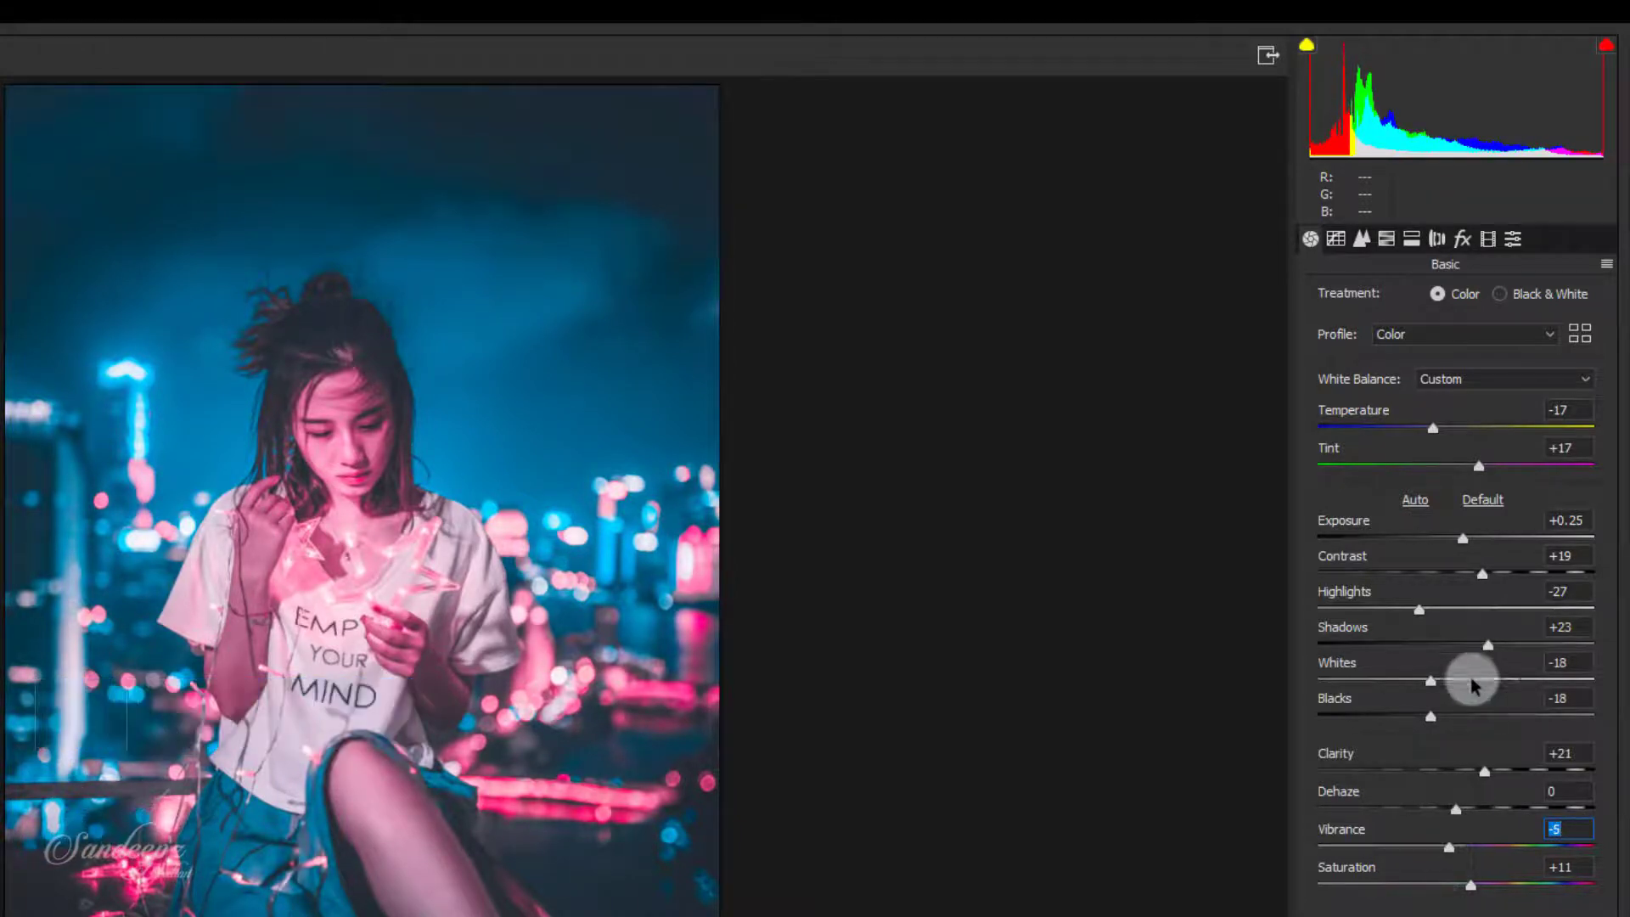
left_click_drag(1431, 716, 1413, 722)
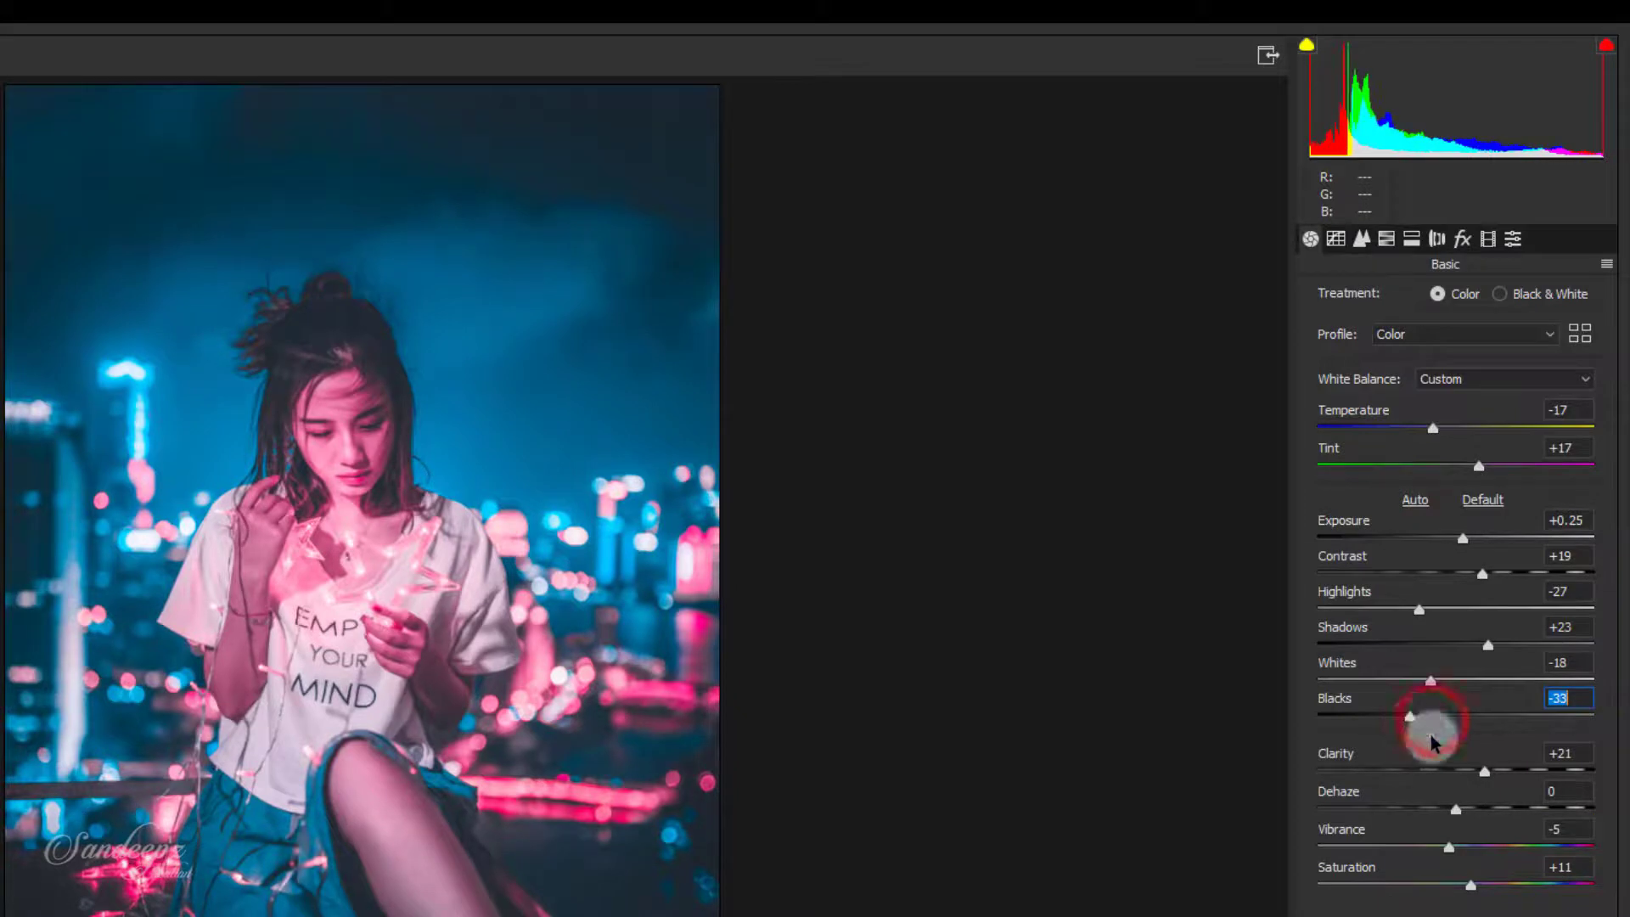
left_click_drag(1485, 771, 1496, 773)
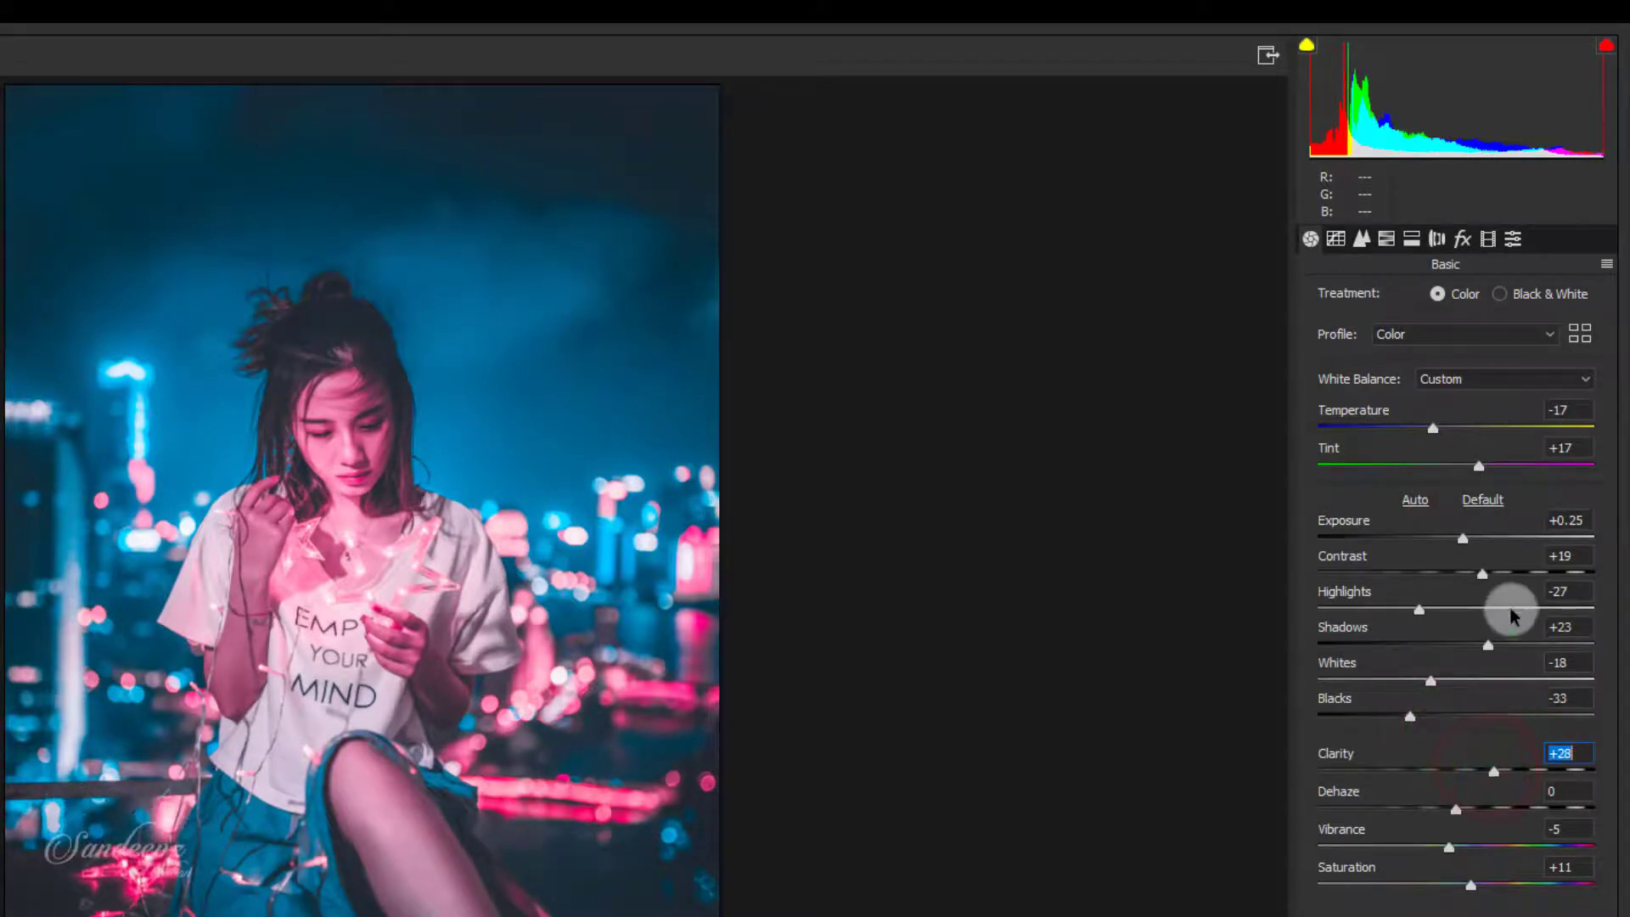
left_click_drag(1481, 573, 1462, 542)
left_click(1435, 429)
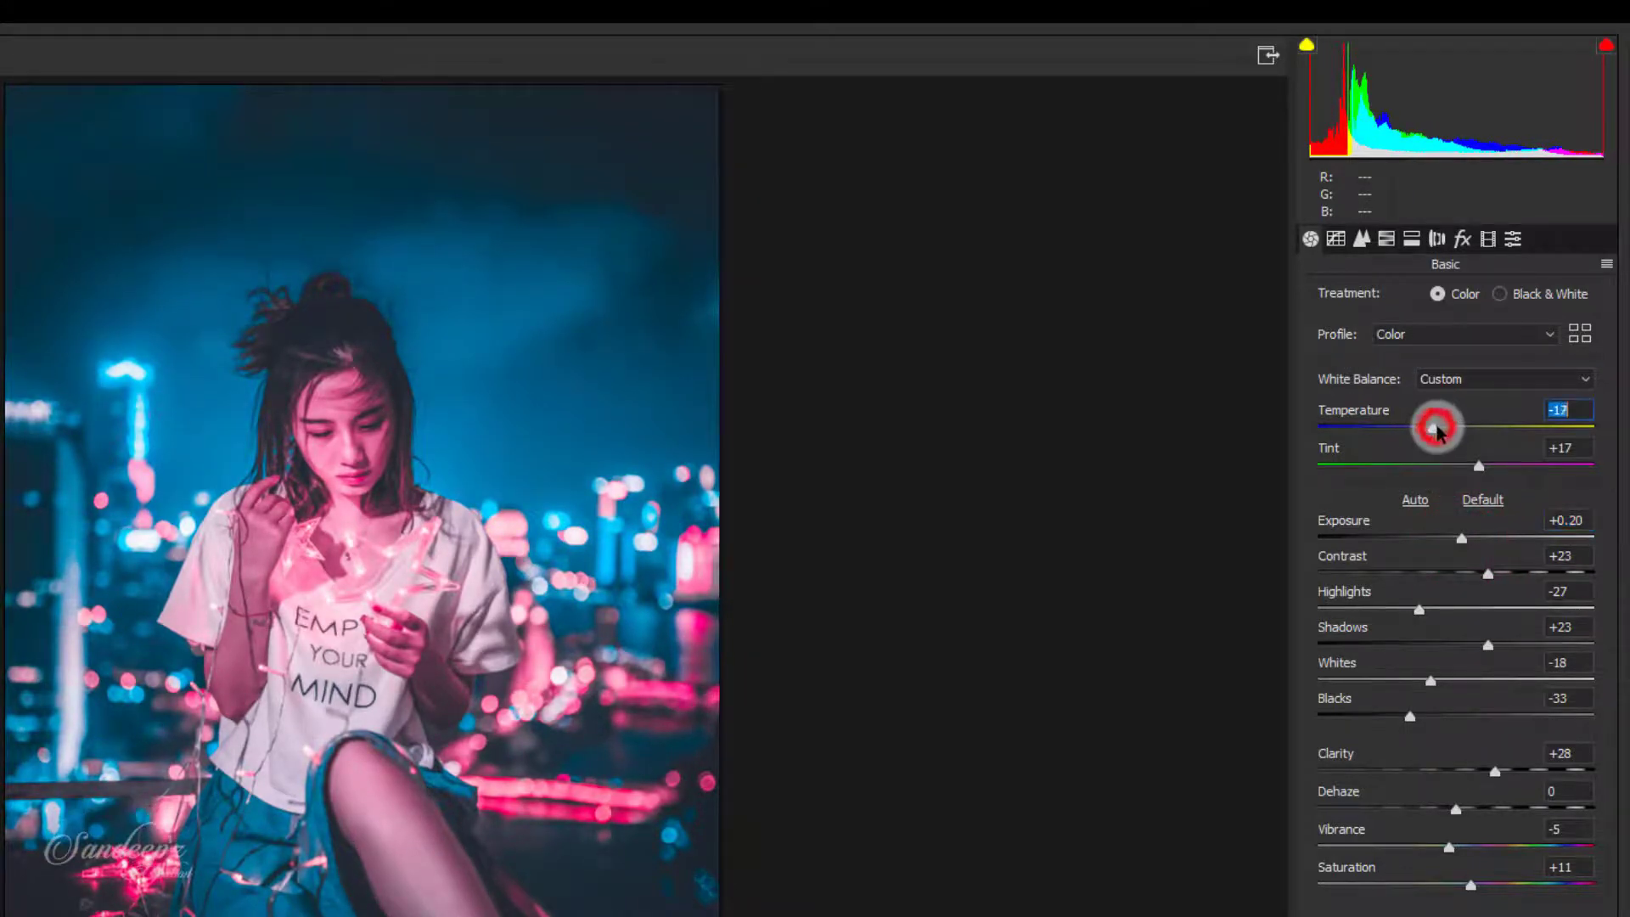
Raise the RGB tone curve's black point to an output of 41 and reduce Vibrance to -13
left_click(1338, 239)
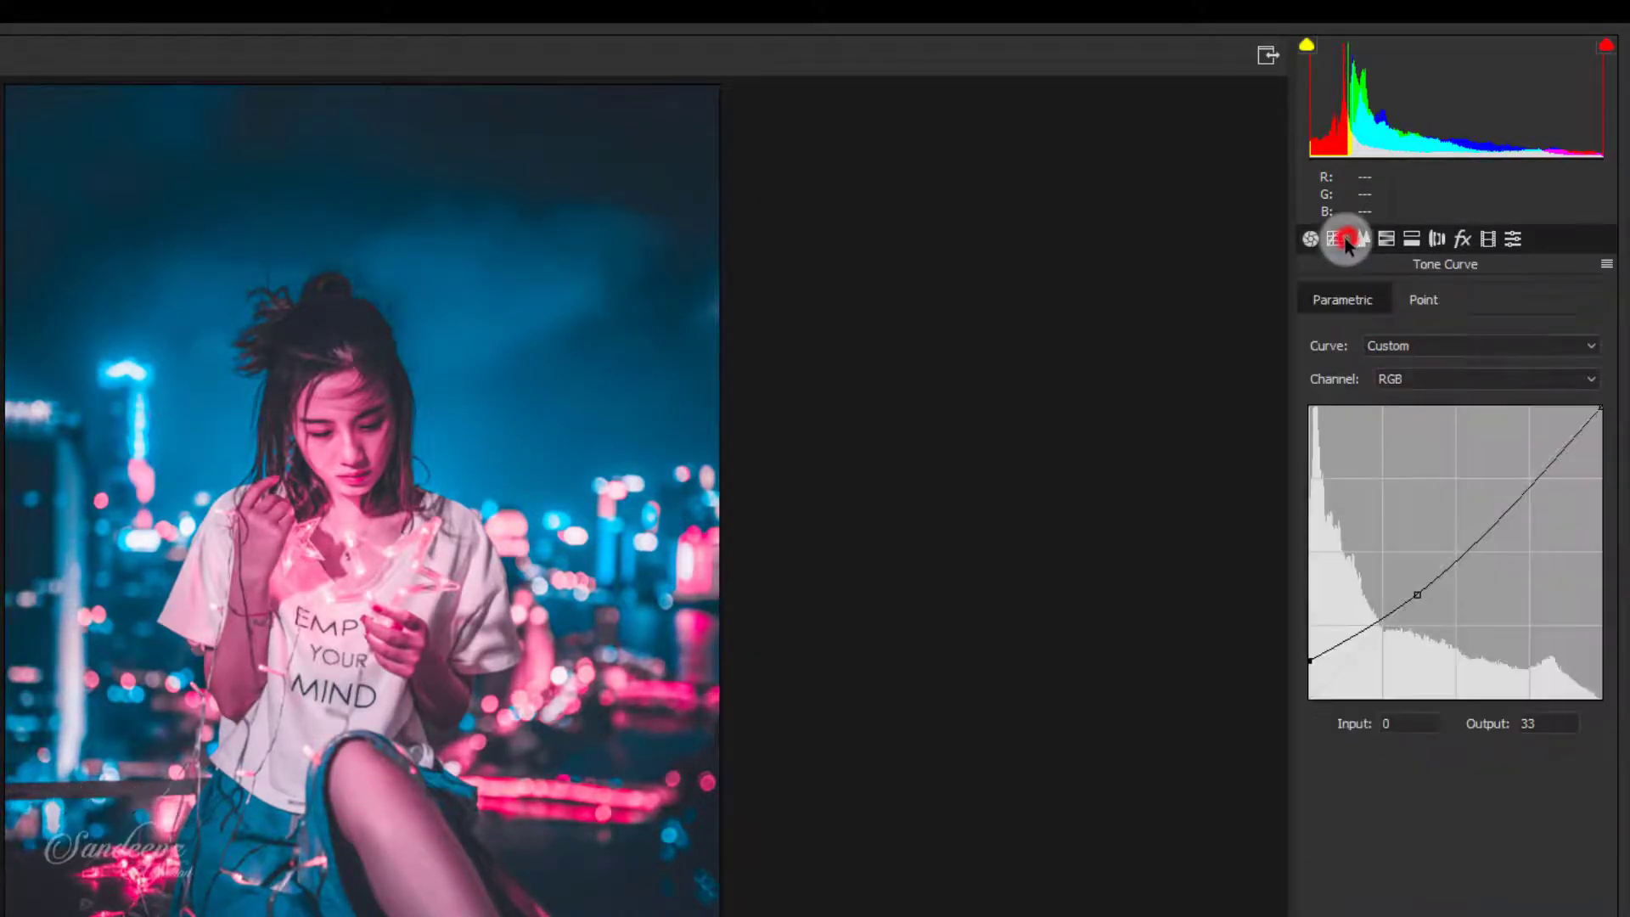
left_click_drag(1310, 659, 1306, 647)
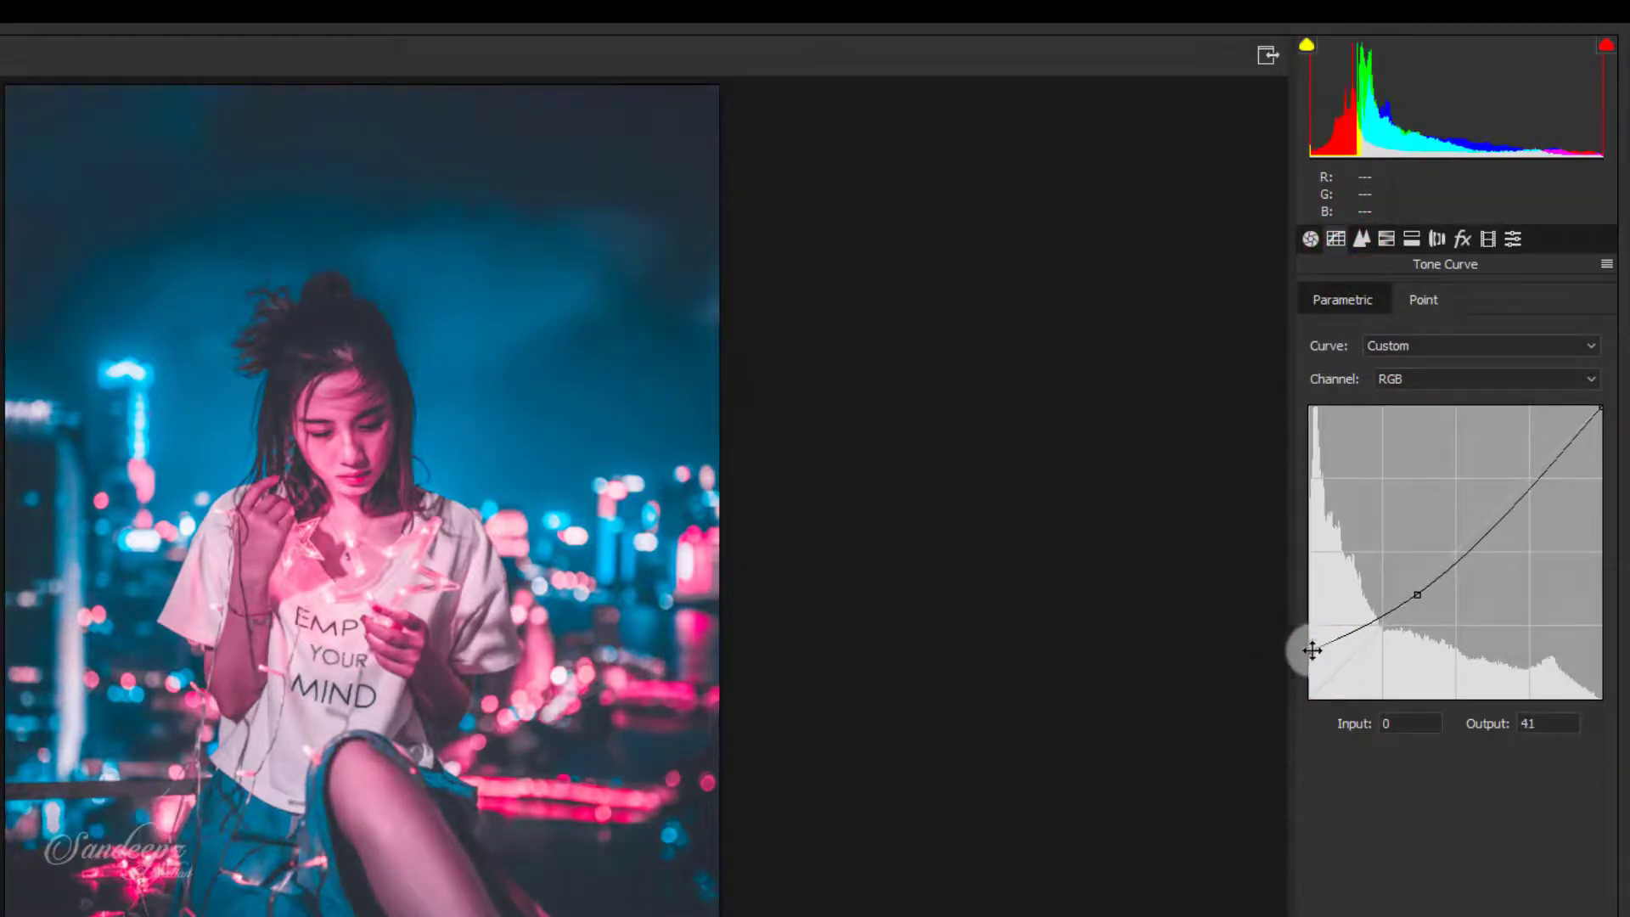
left_click(1312, 240)
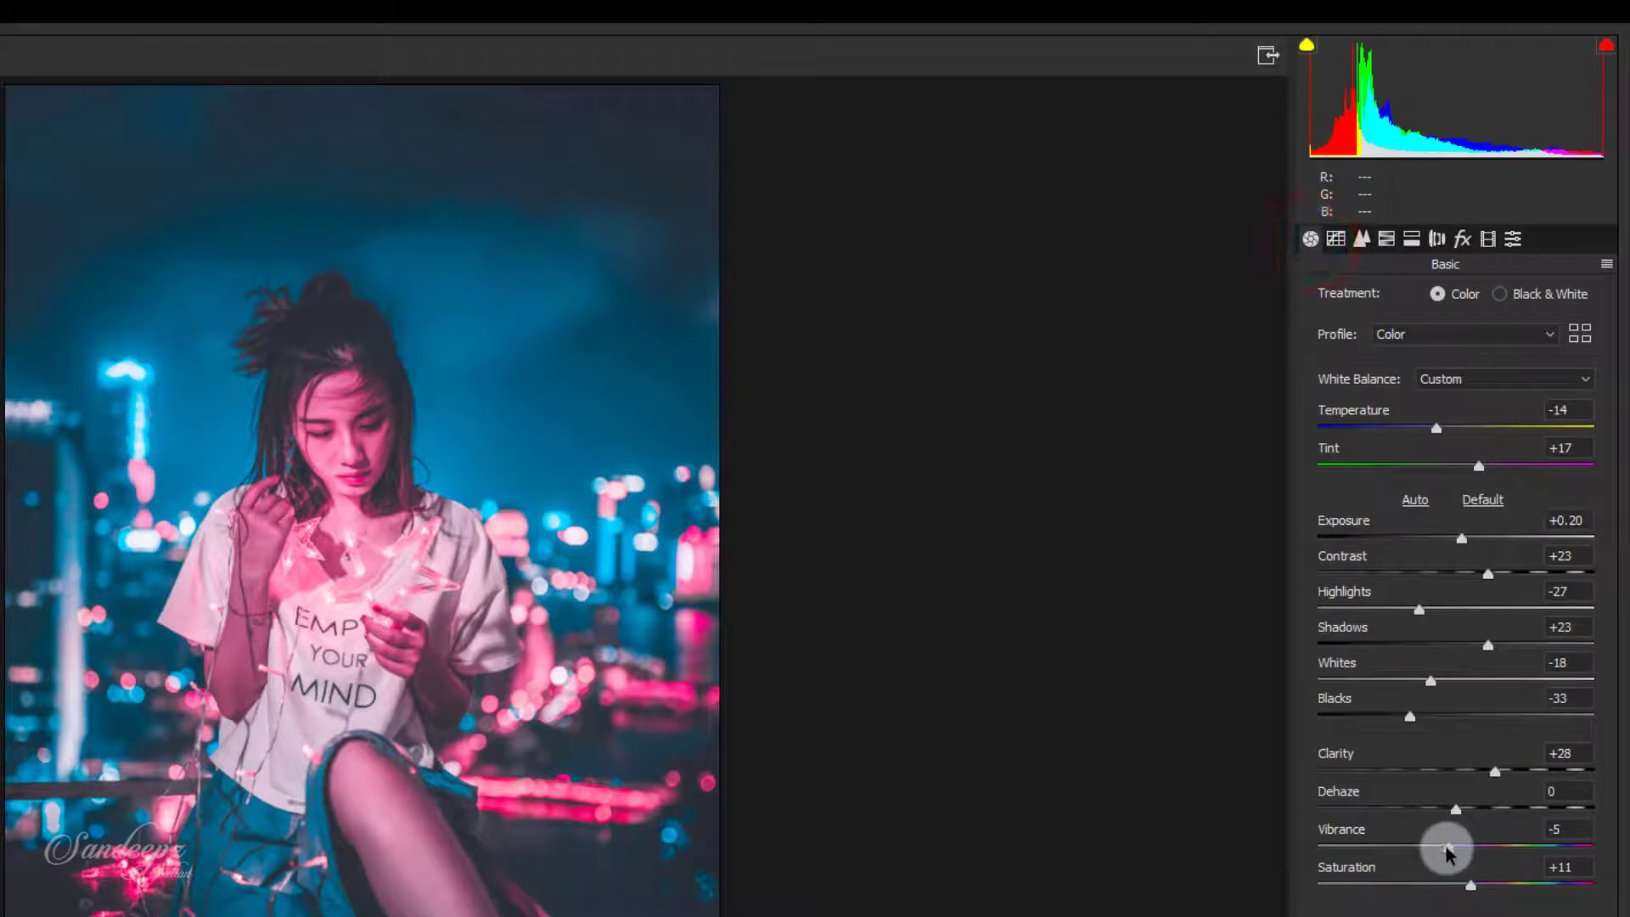
left_click_drag(1449, 845, 1442, 846)
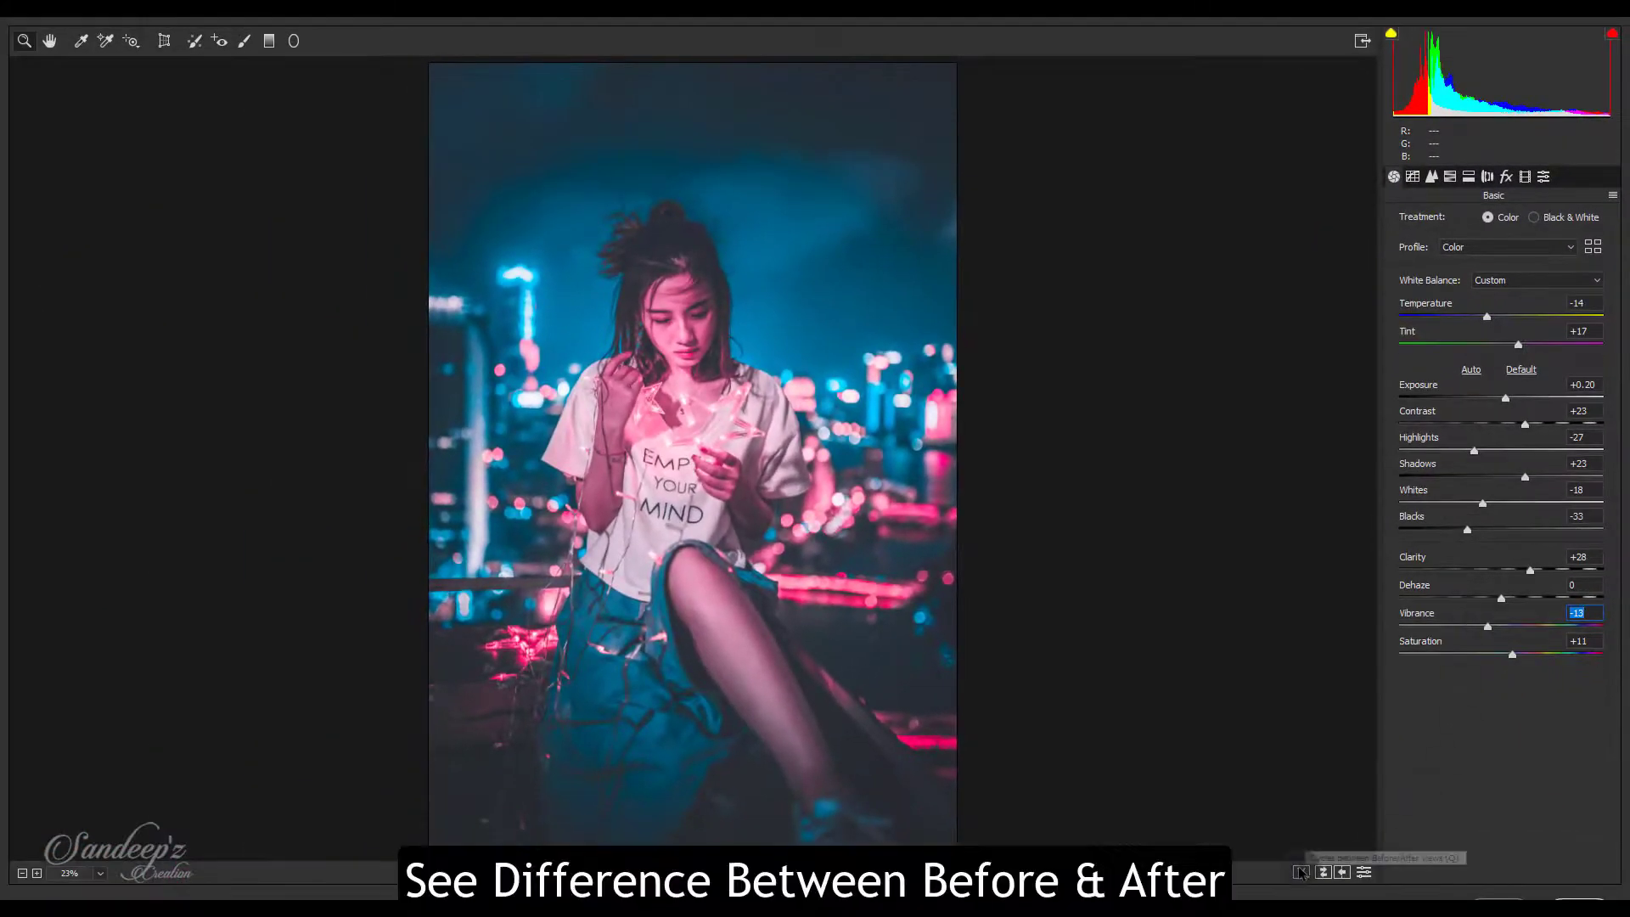
Compare the portrait's before and after views side by side and apply the Camera Raw grade to the layer
left_click(1302, 872)
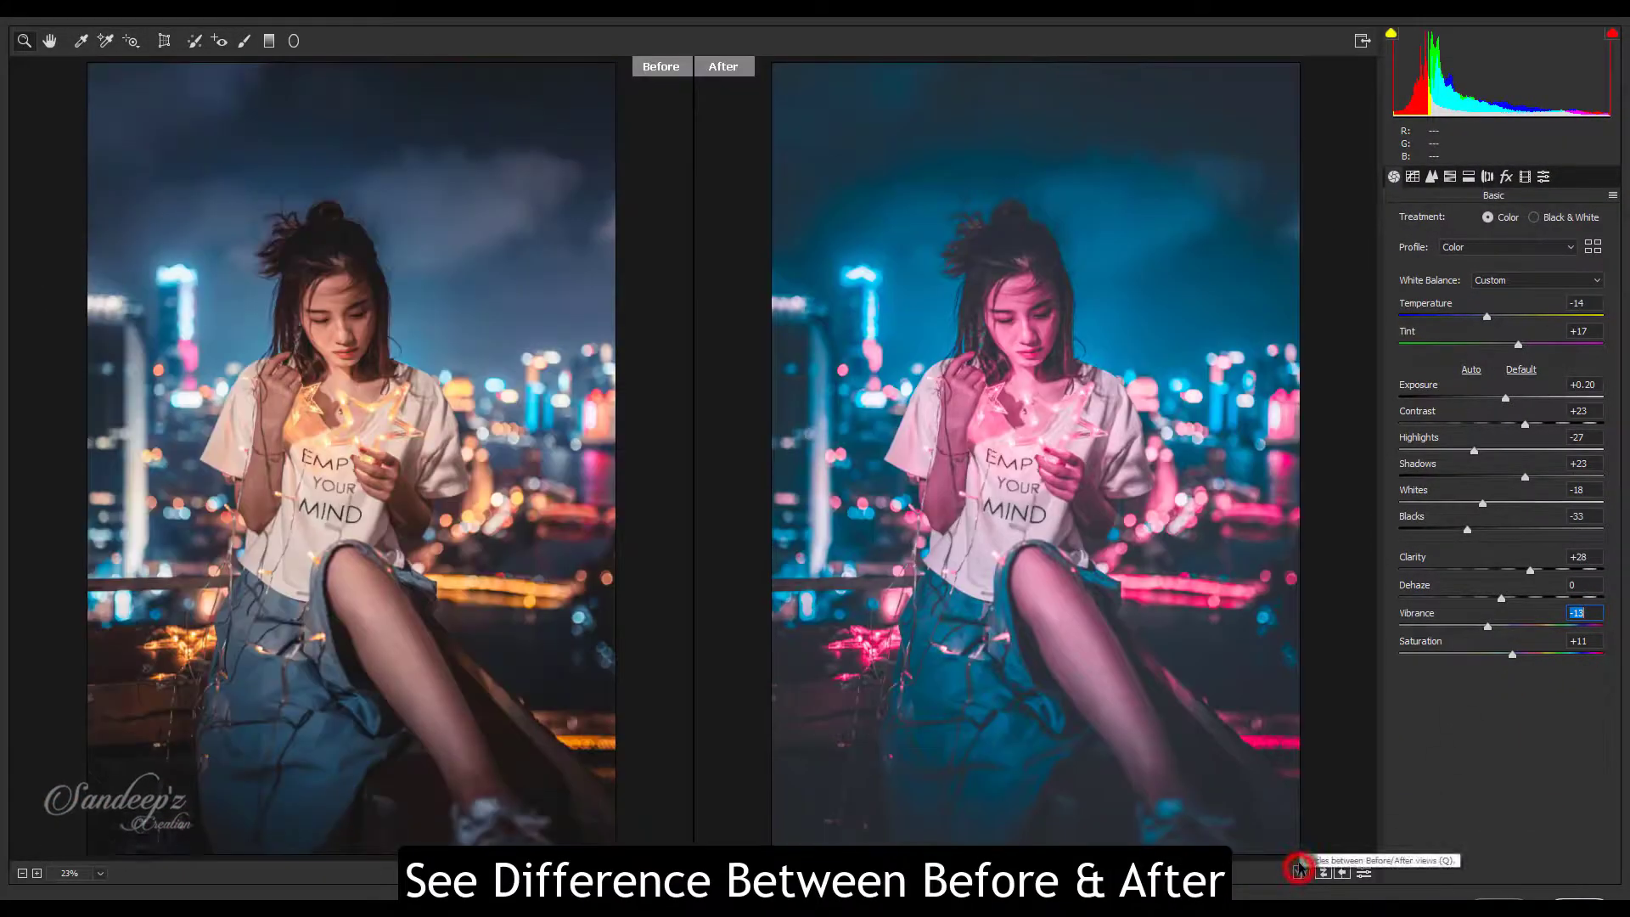
left_click_drag(1043, 352, 1127, 506)
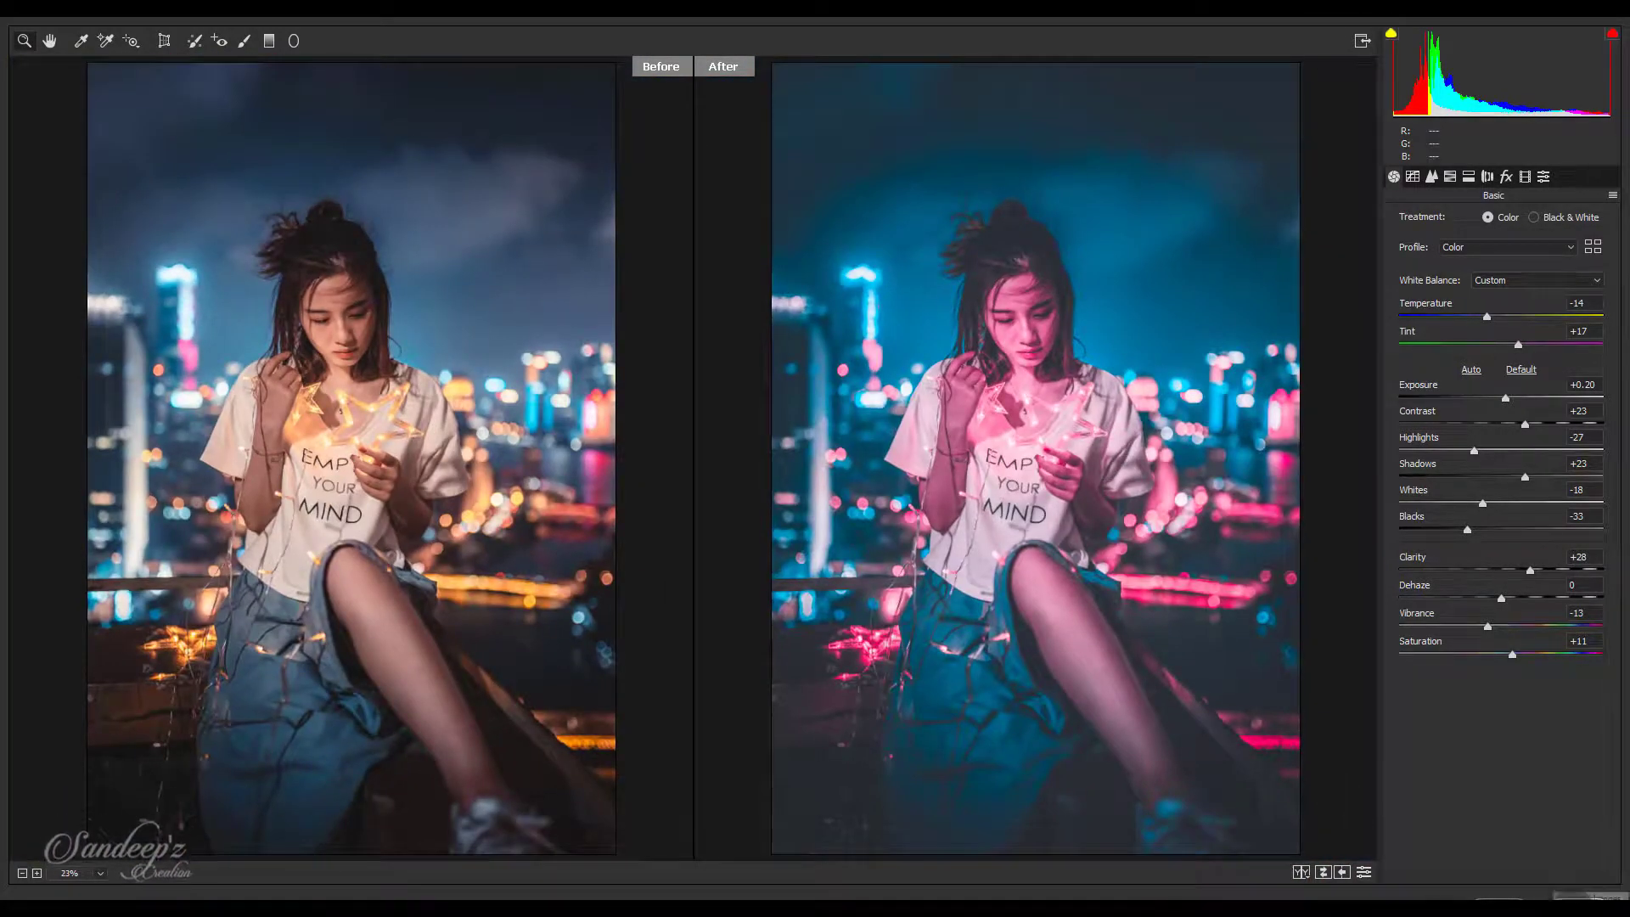
left_click(1575, 904)
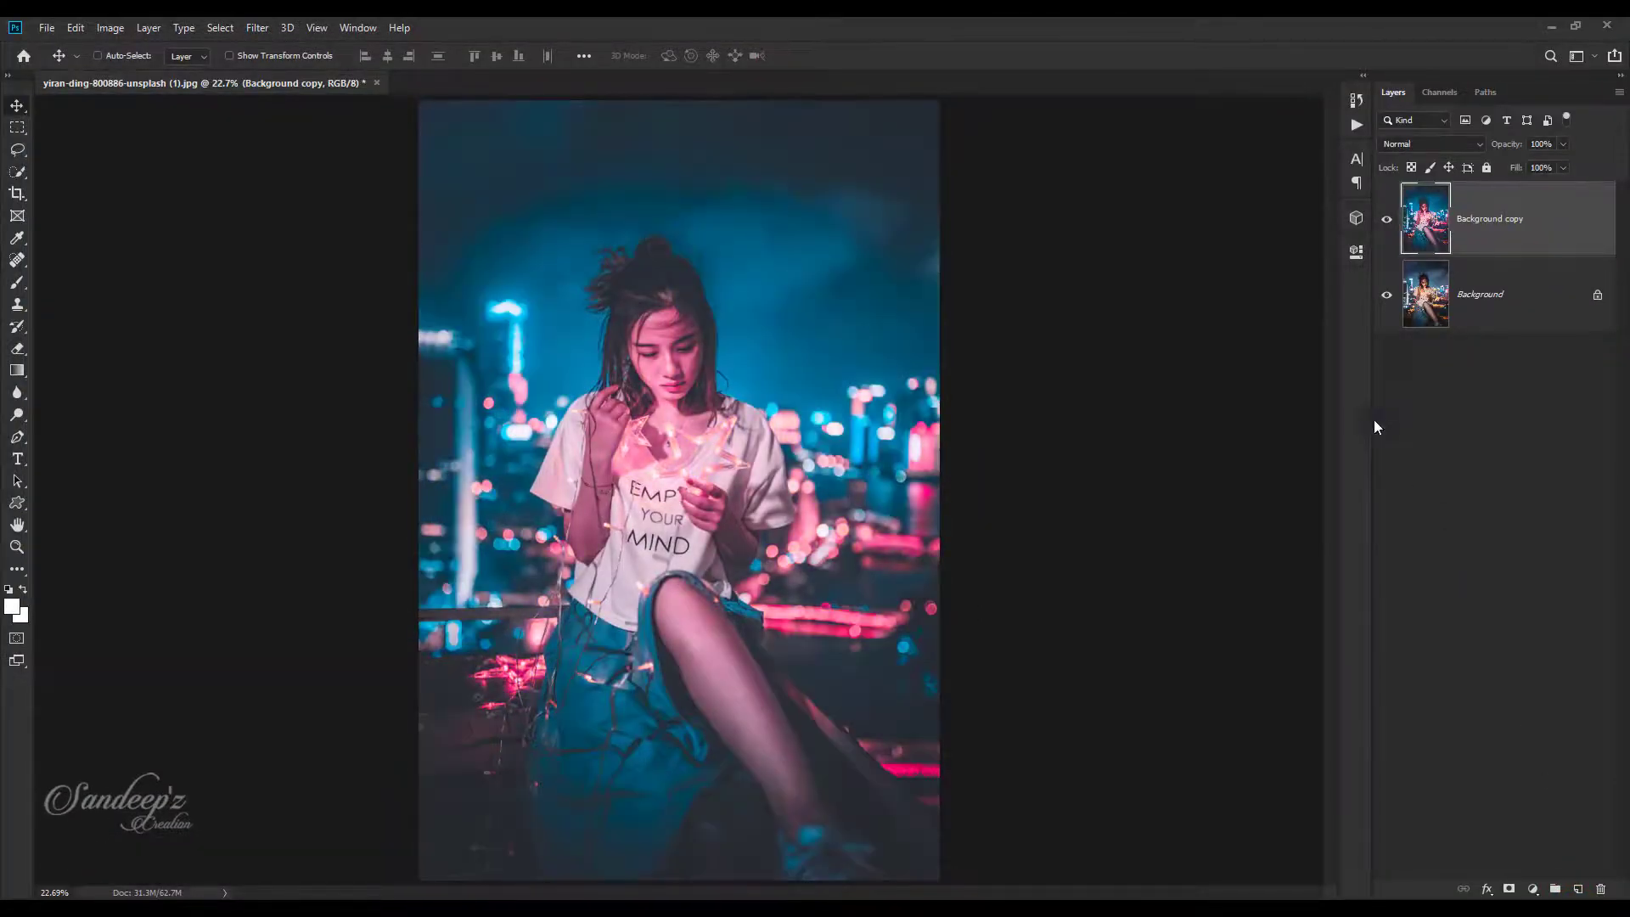
Toggle the visibility of the Background copy layer repeatedly to compare the grade with the original photo
left_click(1386, 221)
left_click(1386, 221)
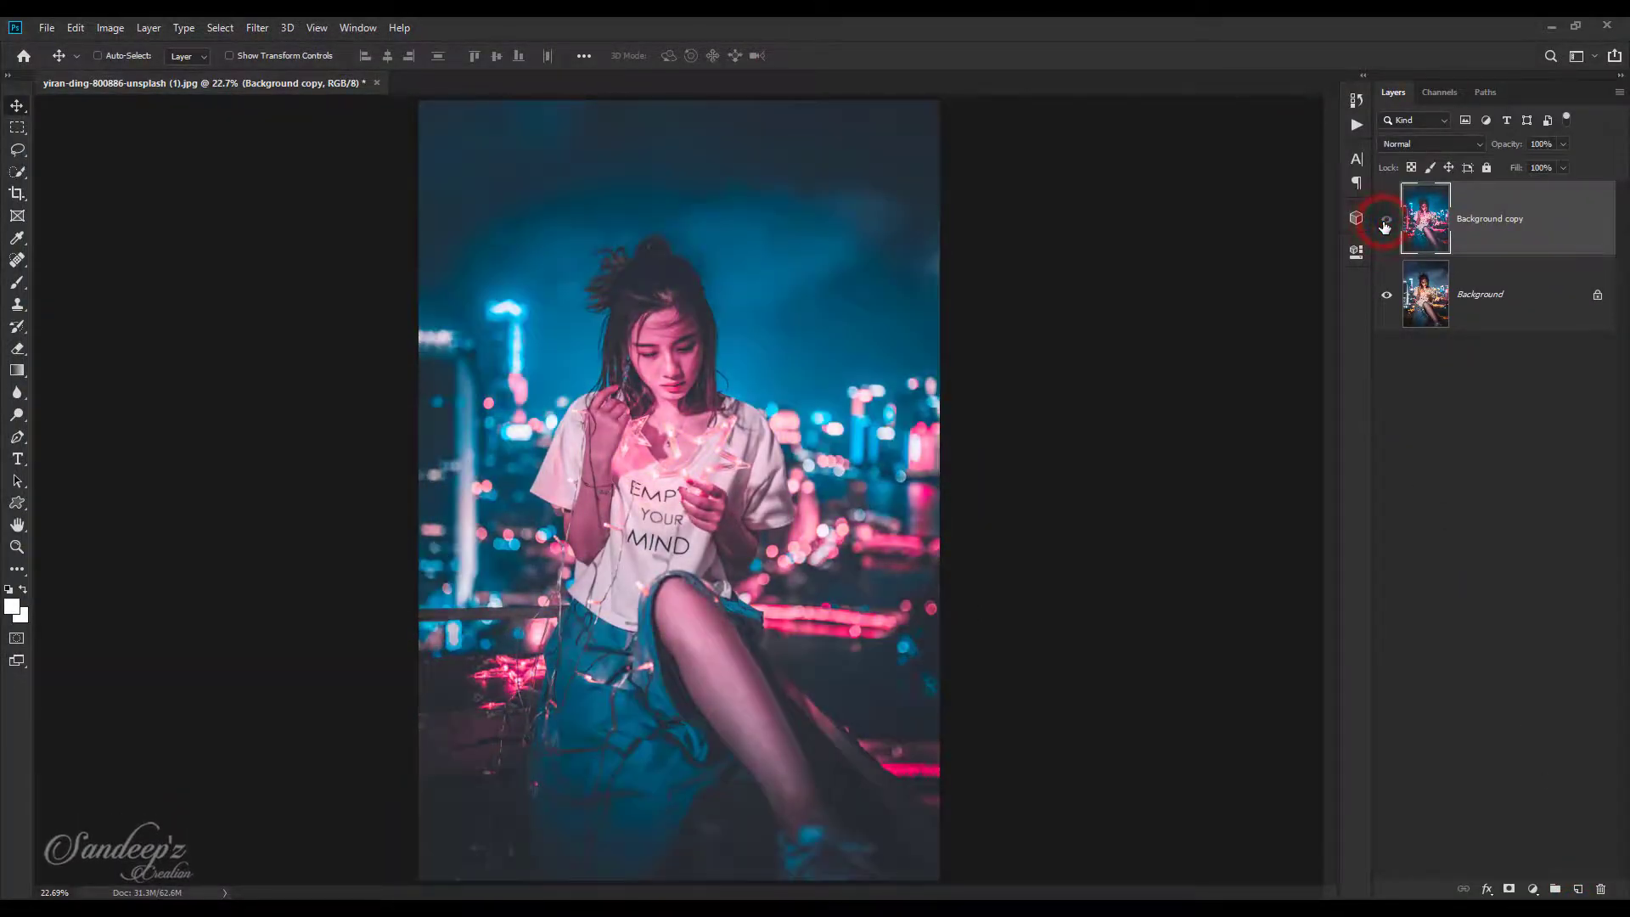
left_click(1386, 220)
left_click(1386, 221)
left_click(1385, 221)
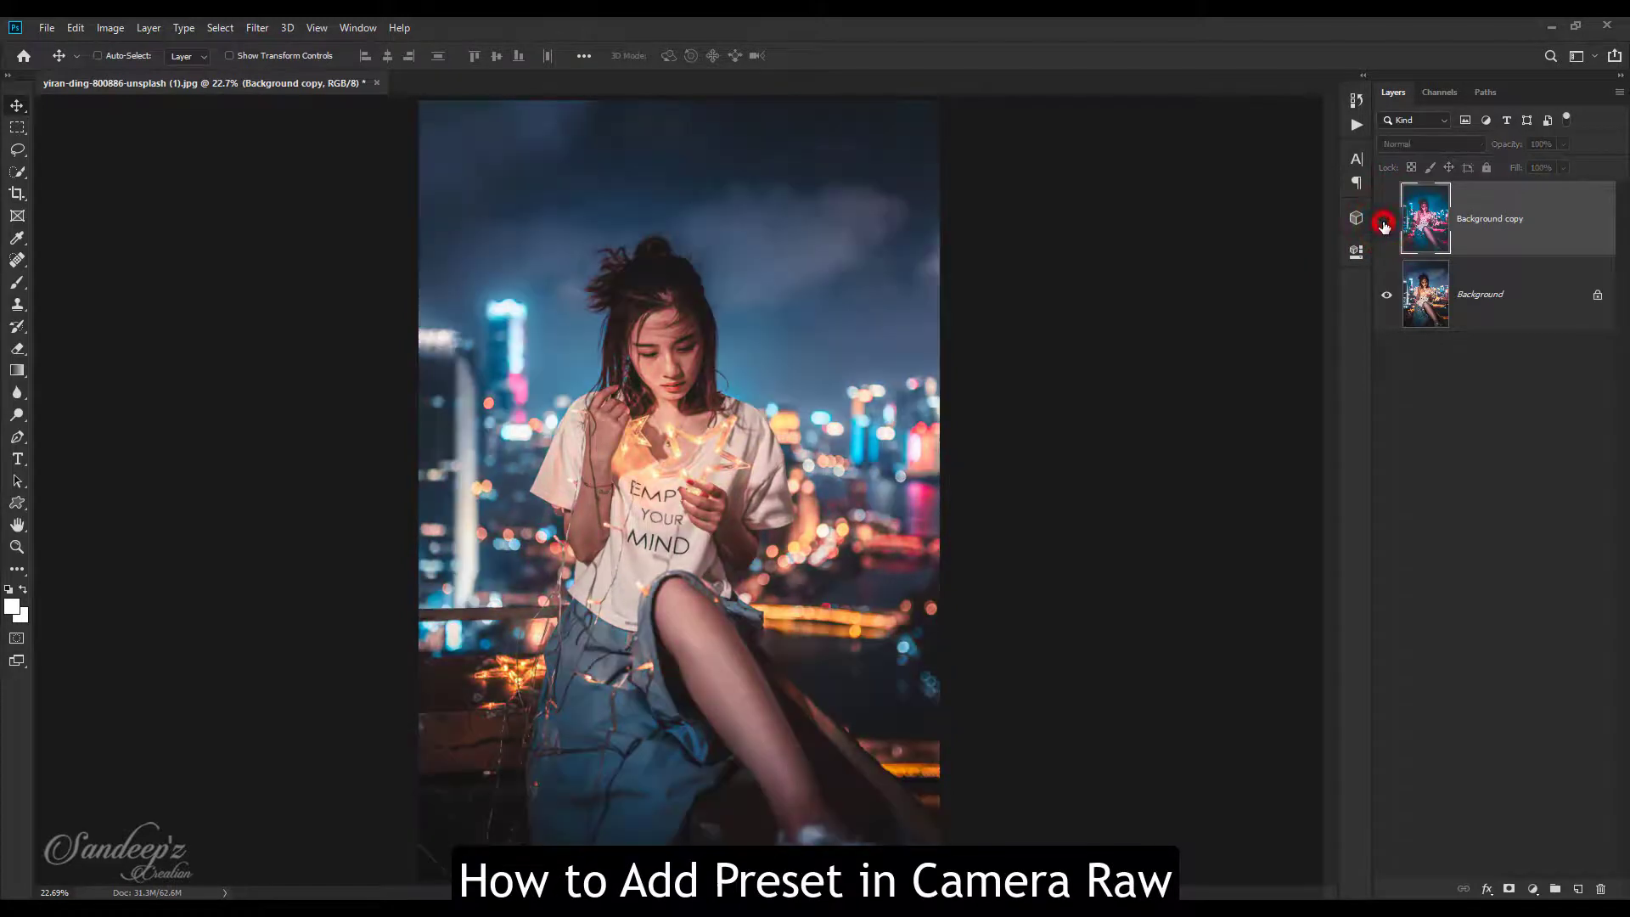
left_click(1386, 220)
Duplicate the original Background layer and hide the graded Background copy layer
left_click_drag(1497, 301, 1577, 890)
left_click(1385, 219)
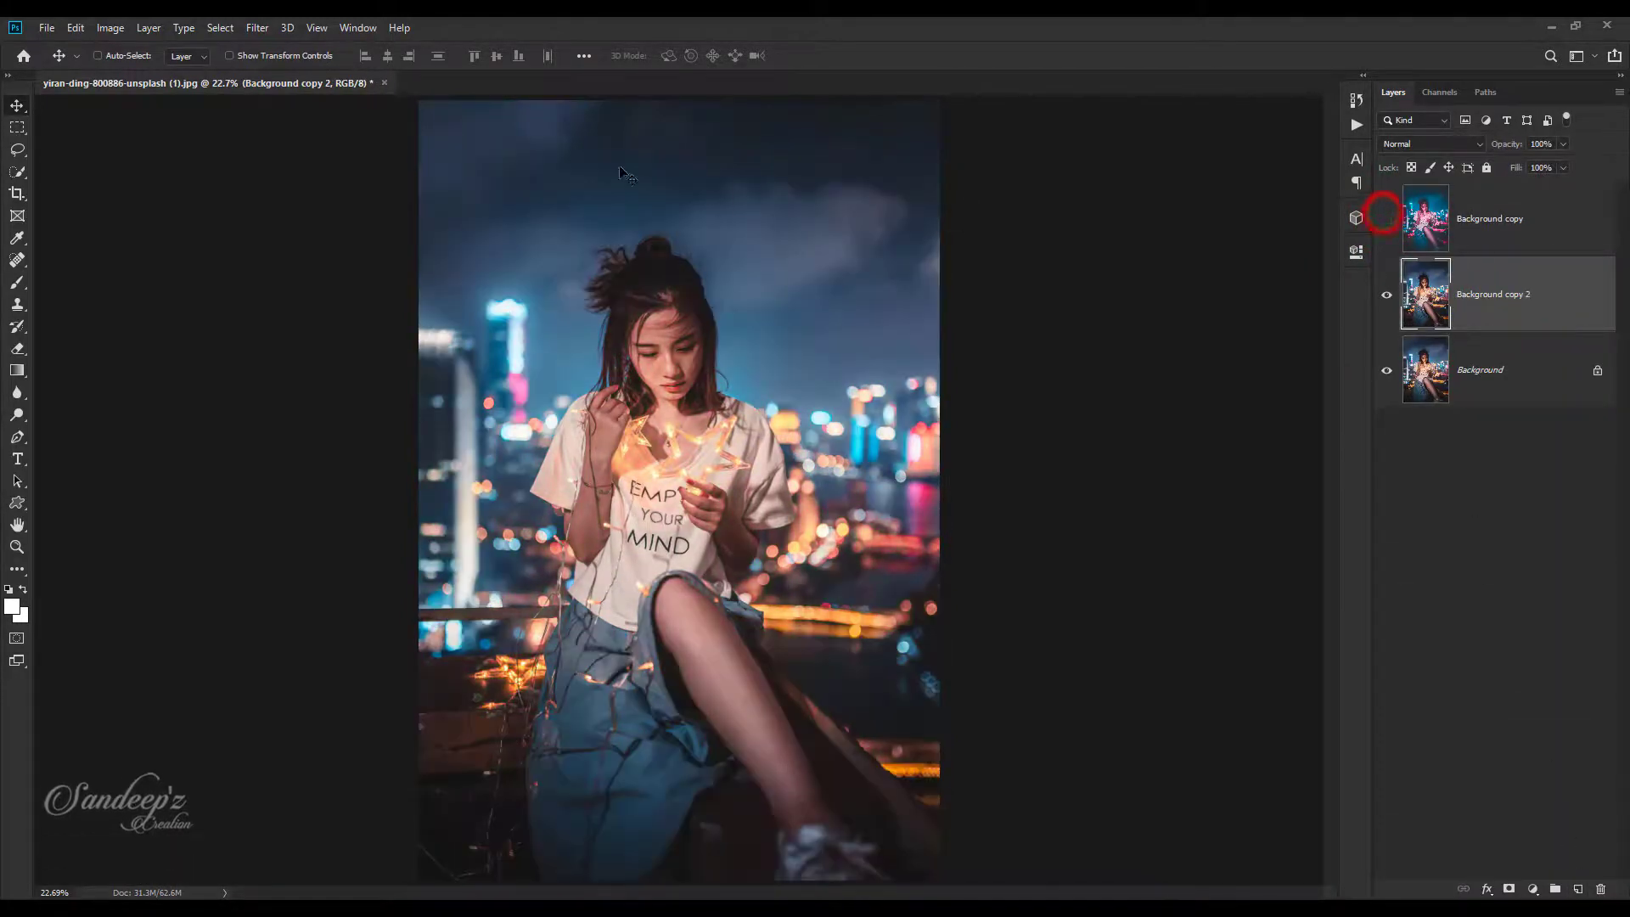
Open the new duplicate in the Camera Raw Filter and load the settings from Pink & Blue.xmp in the Preset folder
left_click(258, 27)
left_click(282, 129)
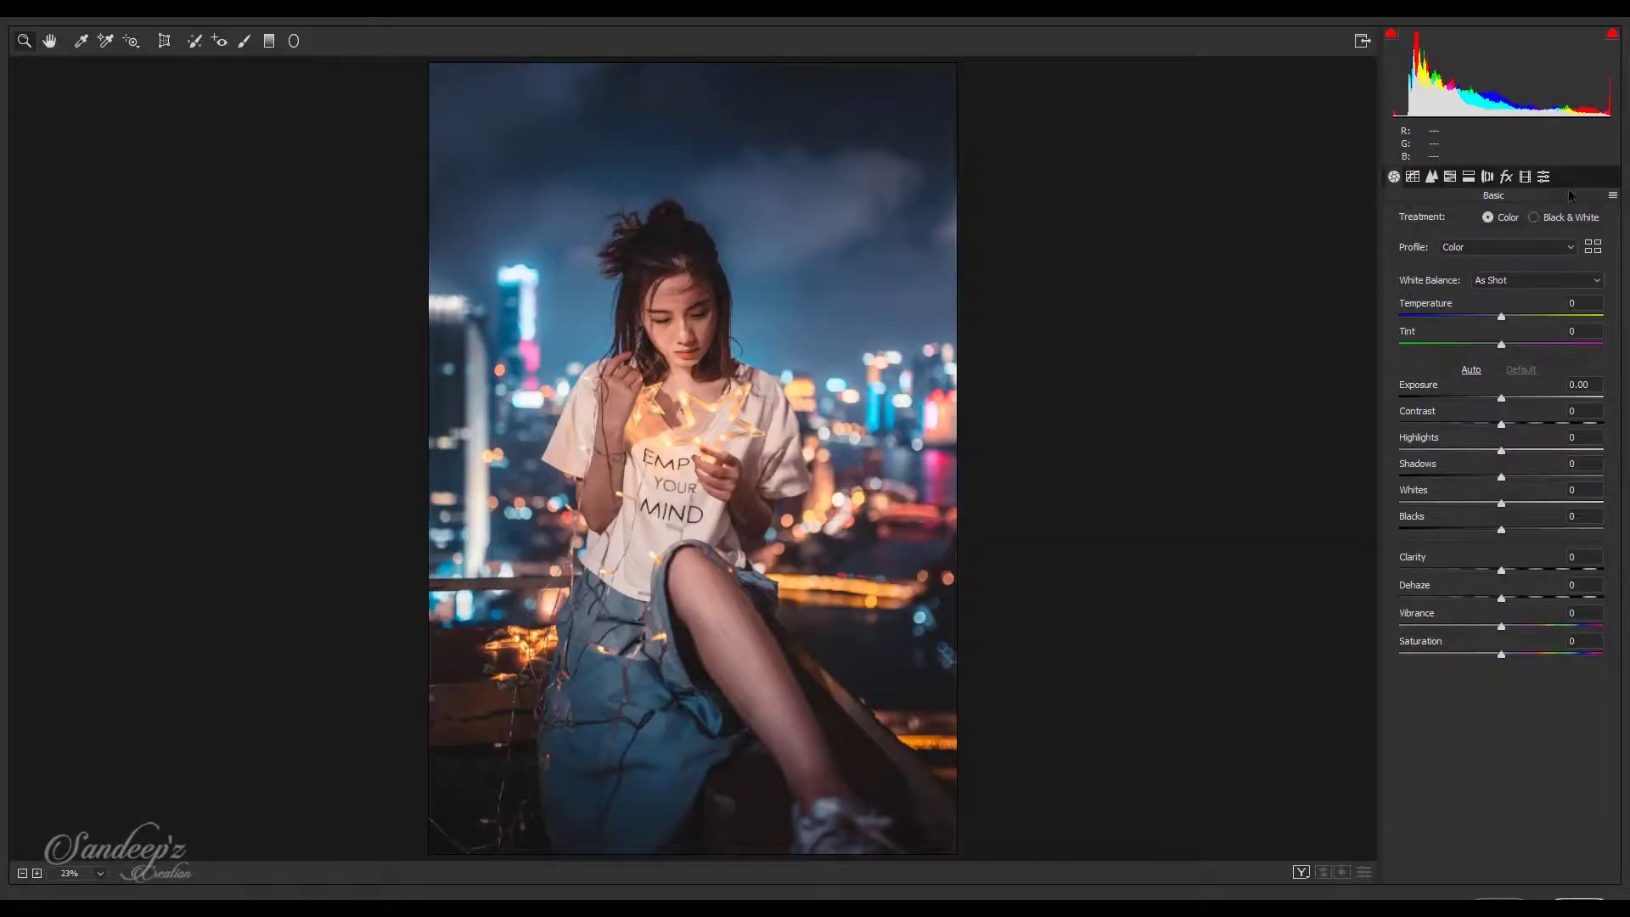
left_click(1612, 197)
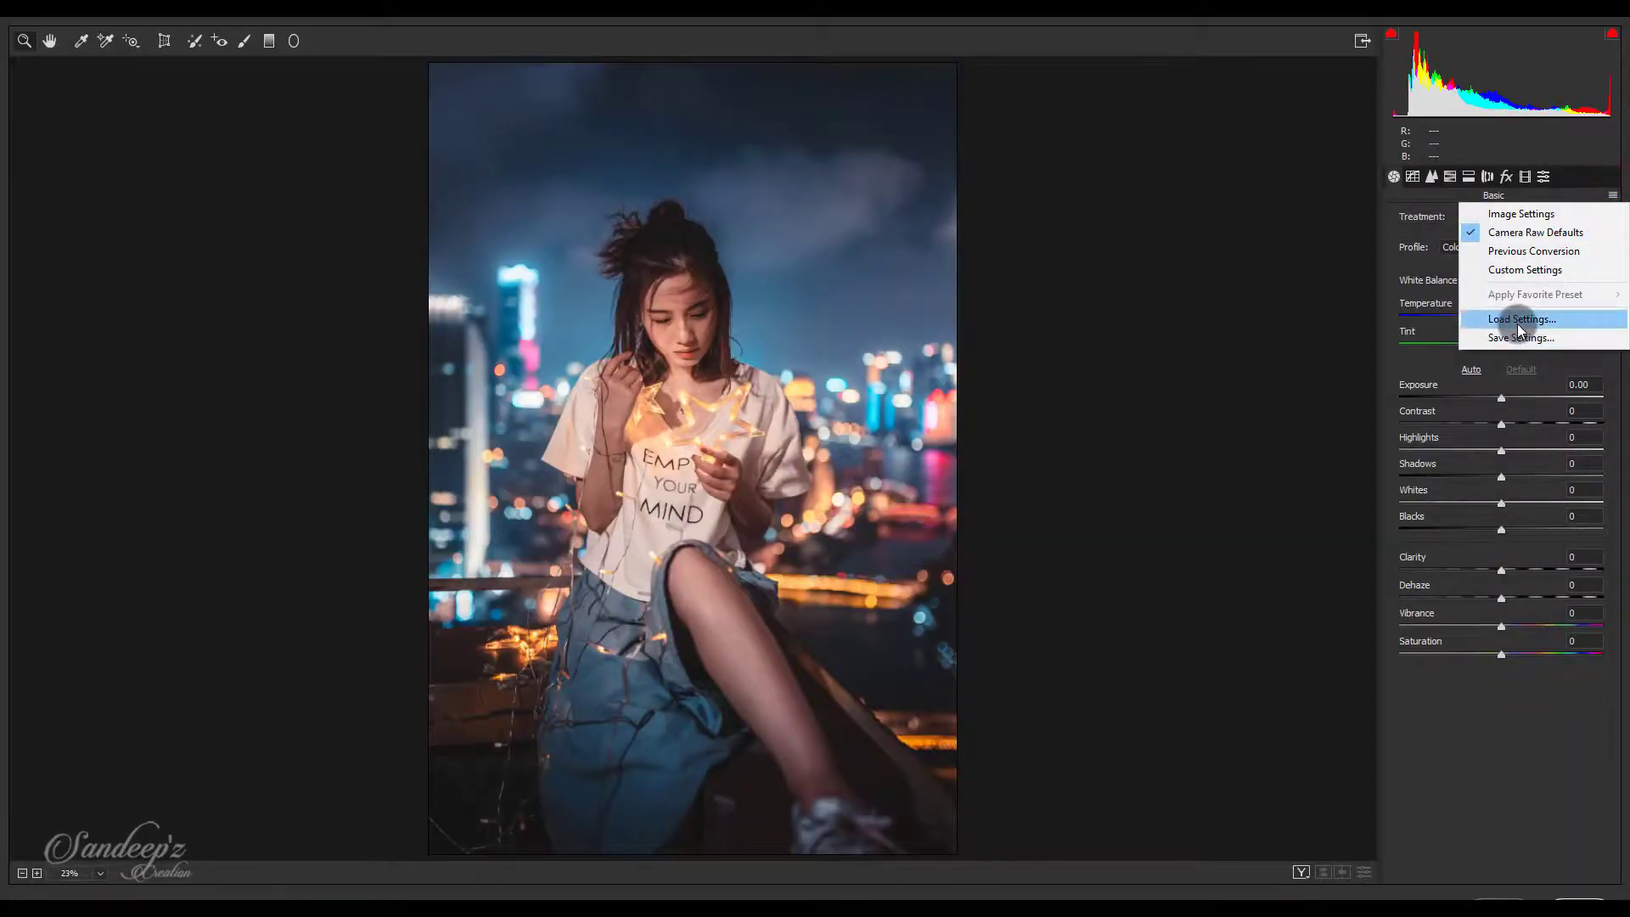
left_click(1519, 323)
left_click(226, 136)
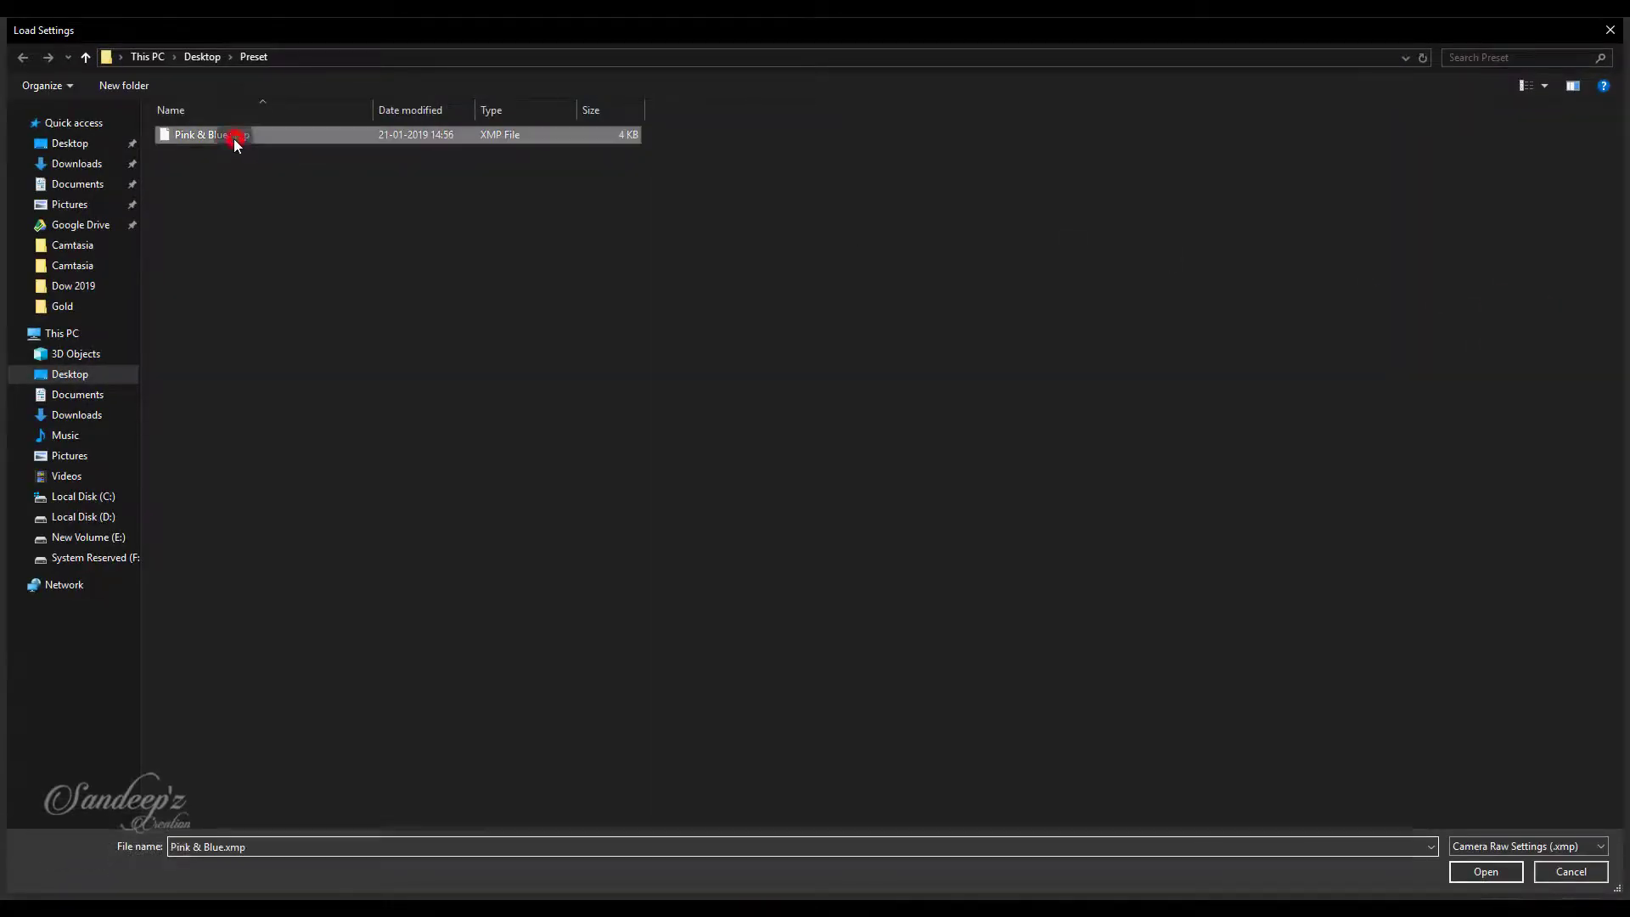
left_click(1486, 872)
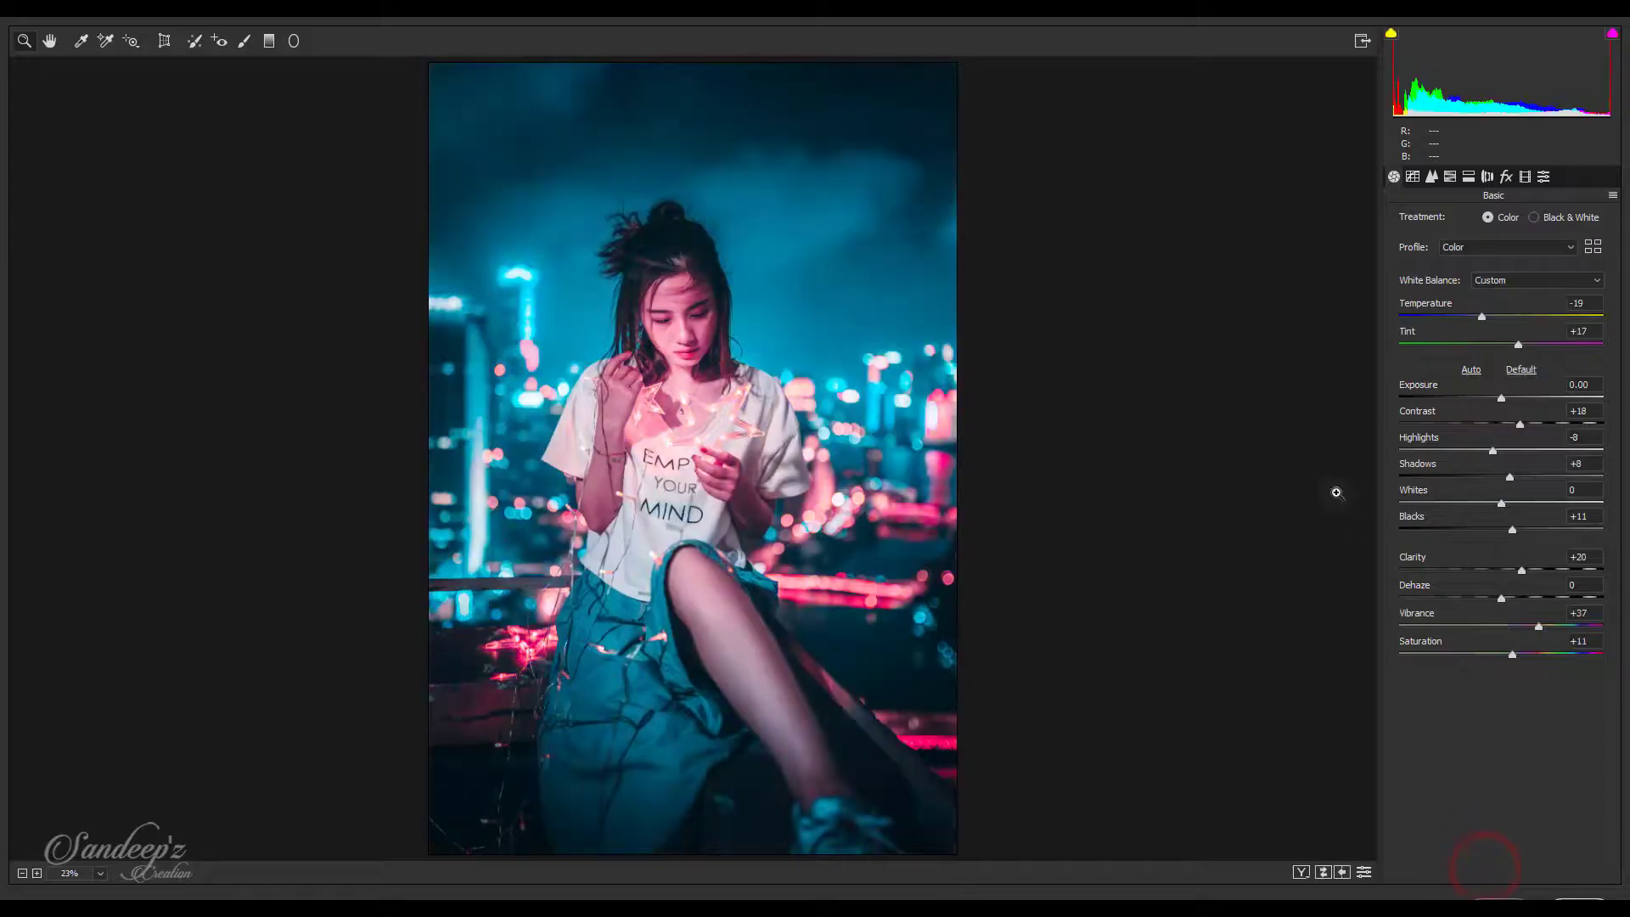
Compare the preset's before and after views up close and apply the filter to Background copy 2
left_click(1301, 872)
left_click(1015, 336)
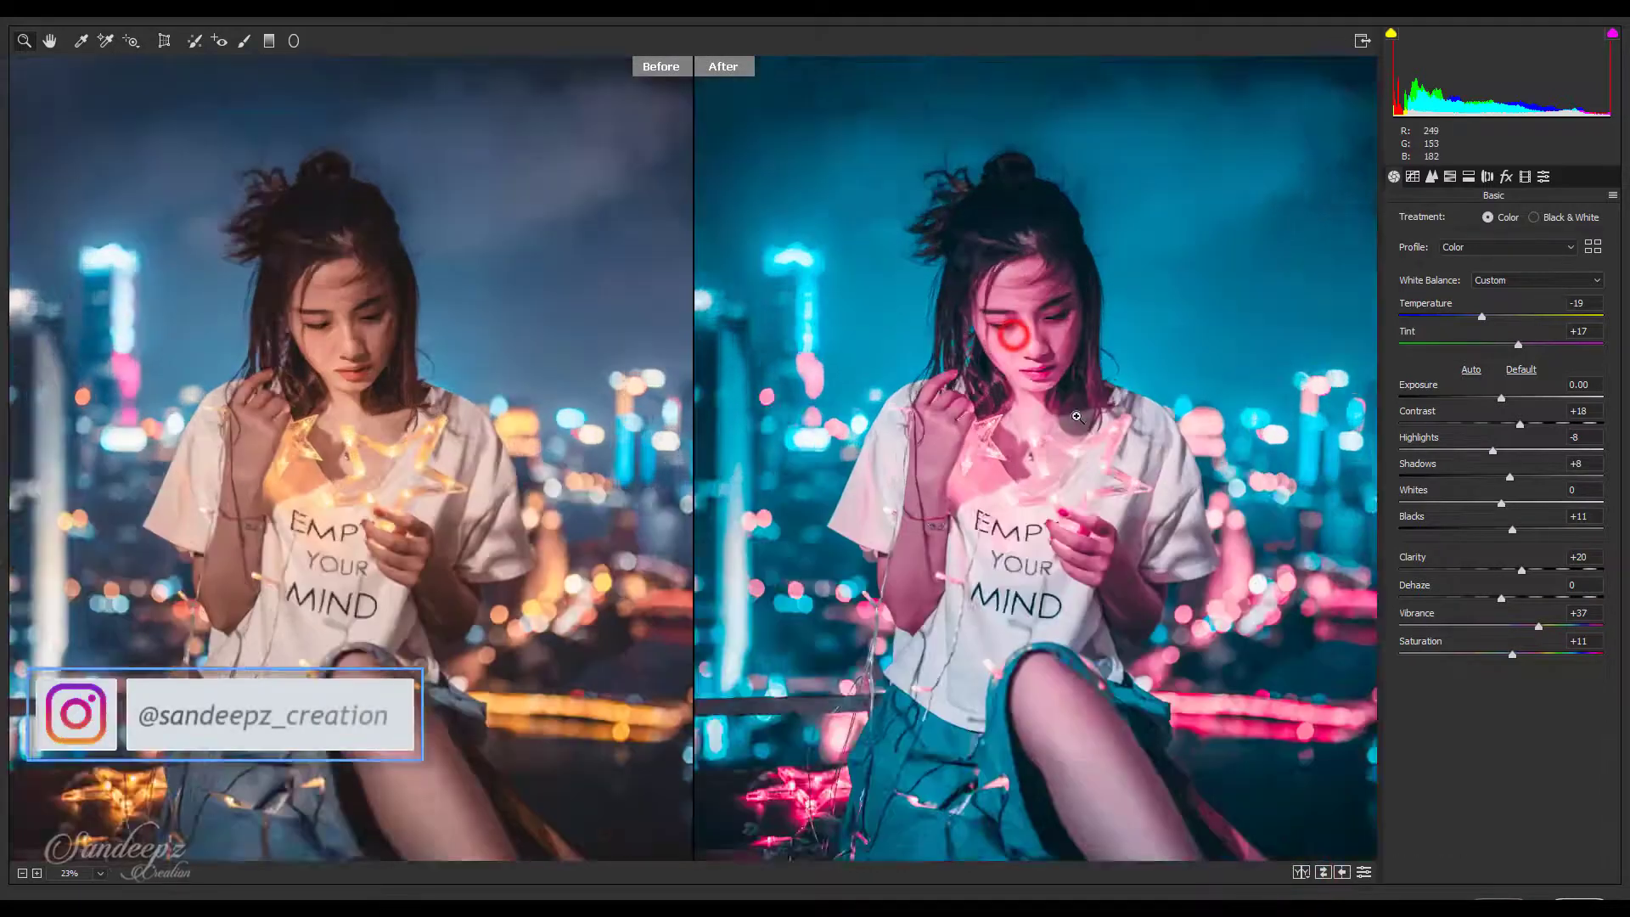
key("ctrl+0")
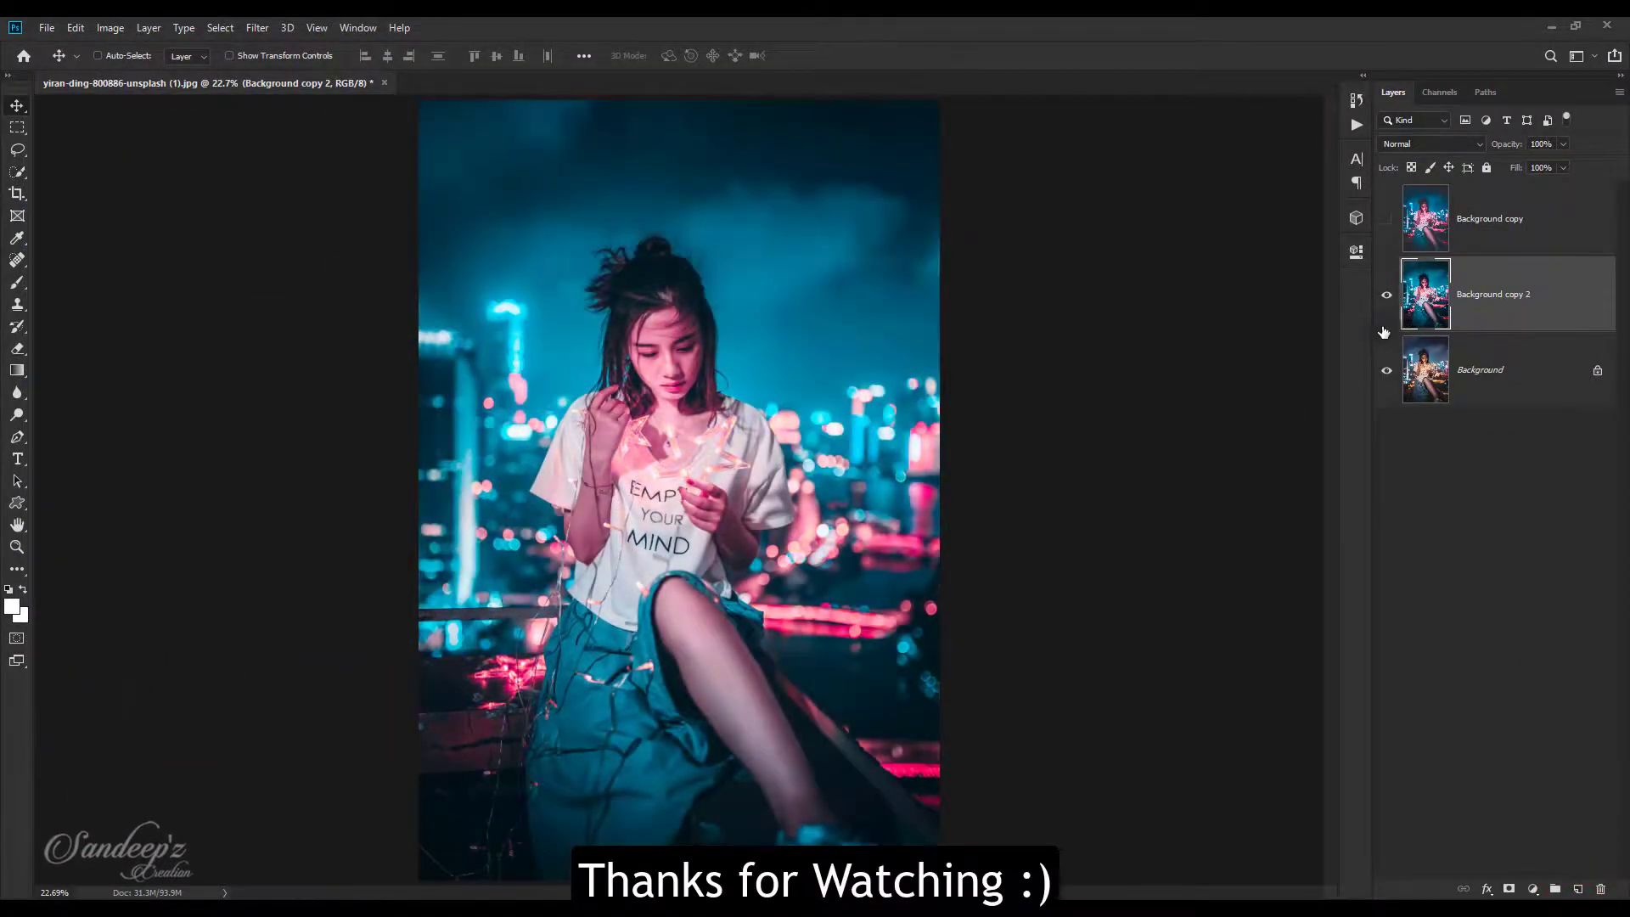
Hide the Background copy 2 layer to compare the preset result with the original photo
left_click(1383, 298)
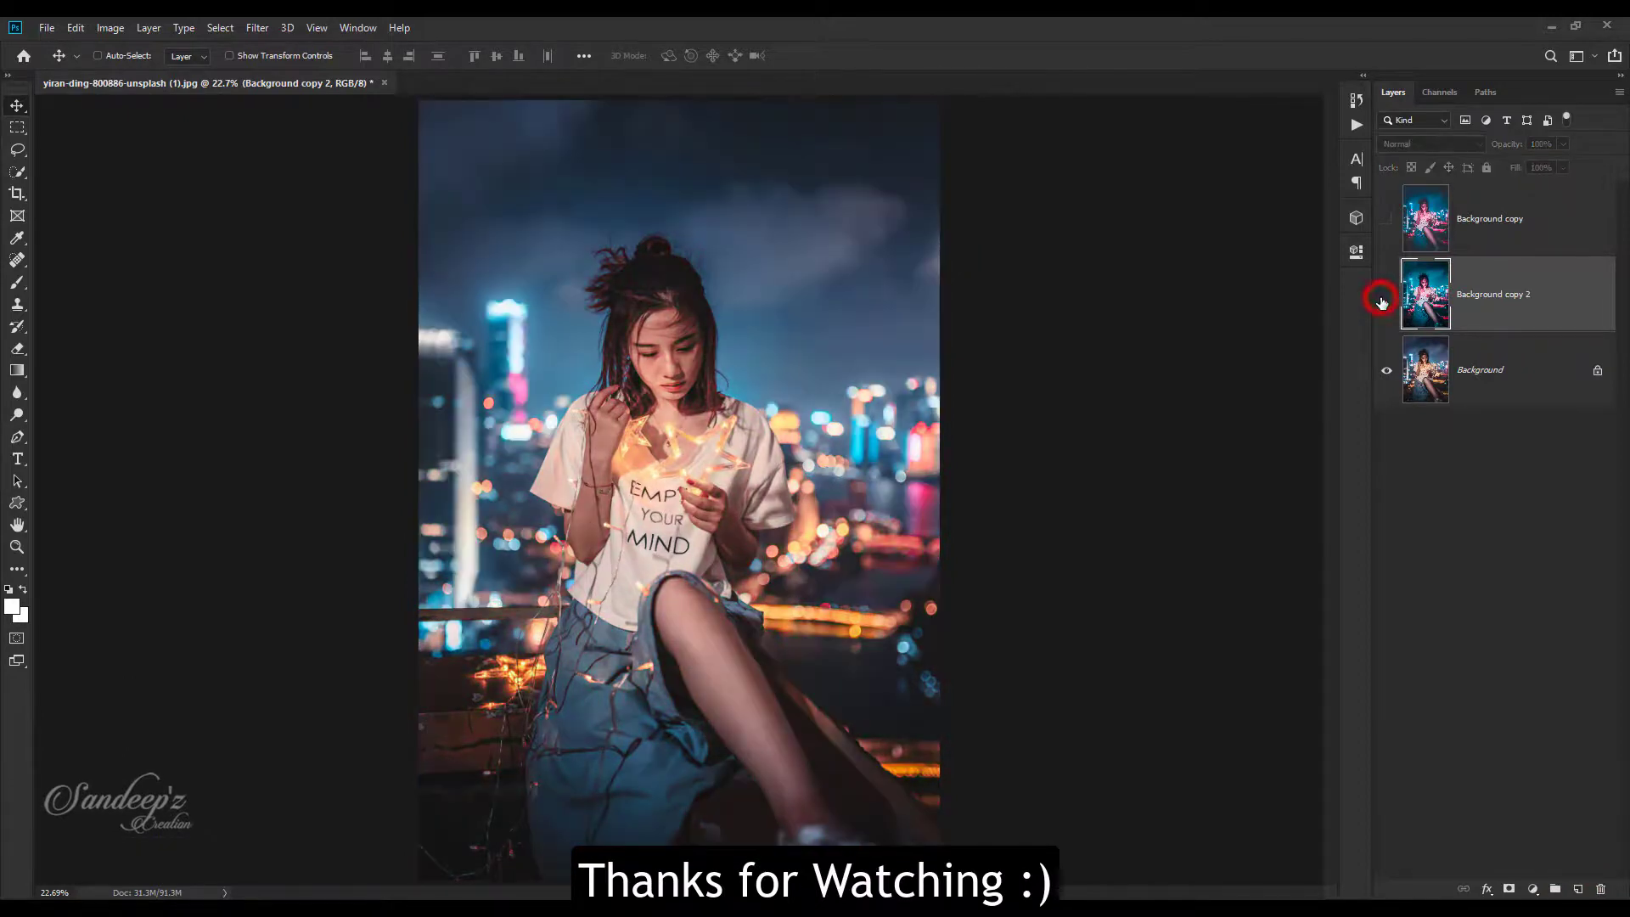